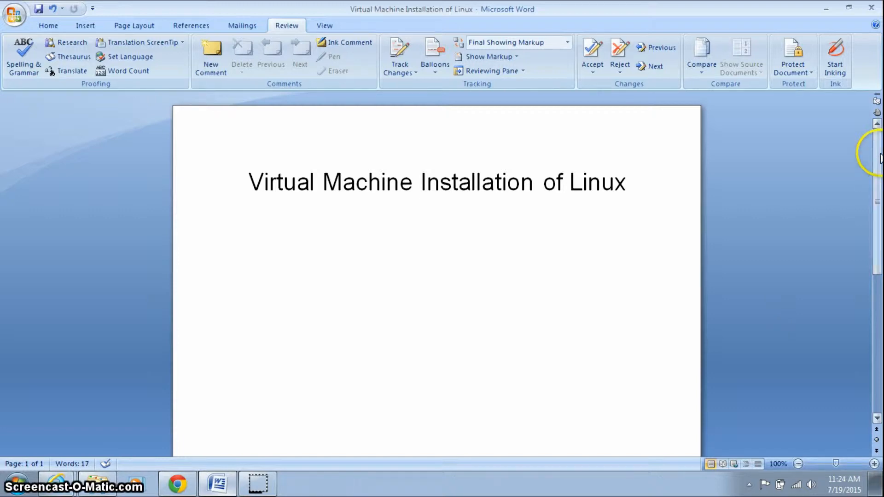
pyautogui.moveTo(876, 171); pyautogui.dragTo(879, 309)
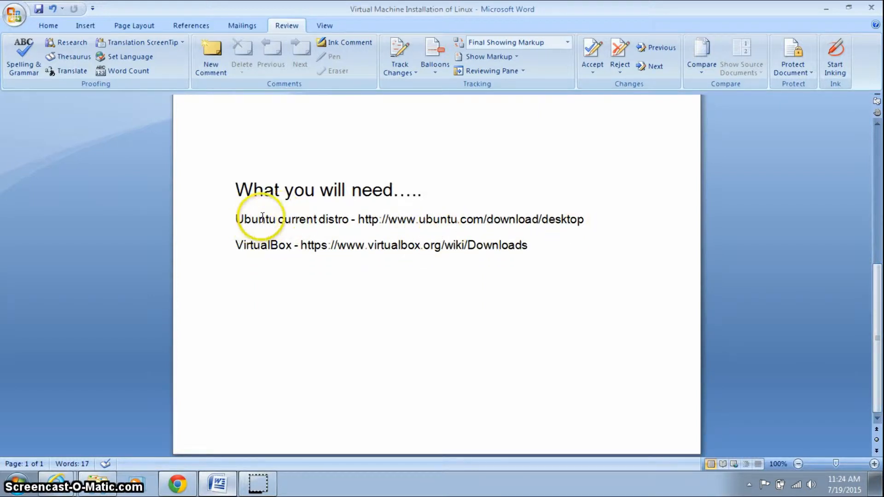
pyautogui.moveTo(622, 214); pyautogui.dragTo(364, 221)
pyautogui.rightClick(385, 225)
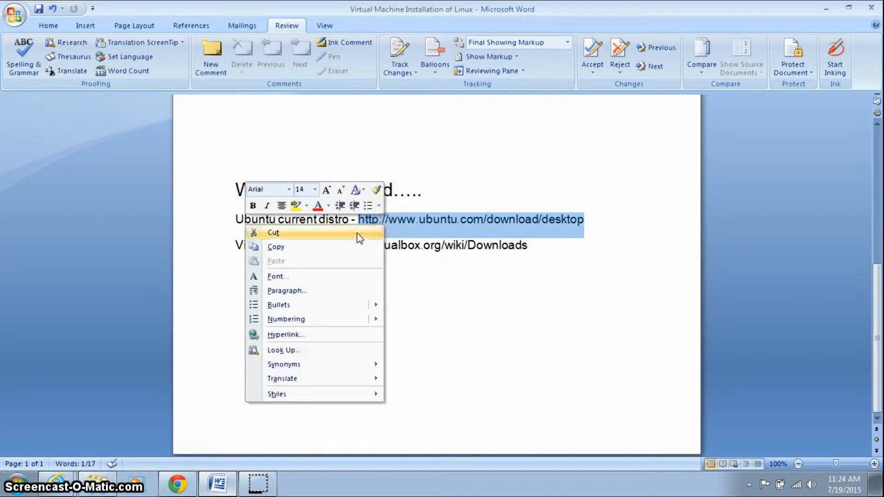
pyautogui.click(357, 247)
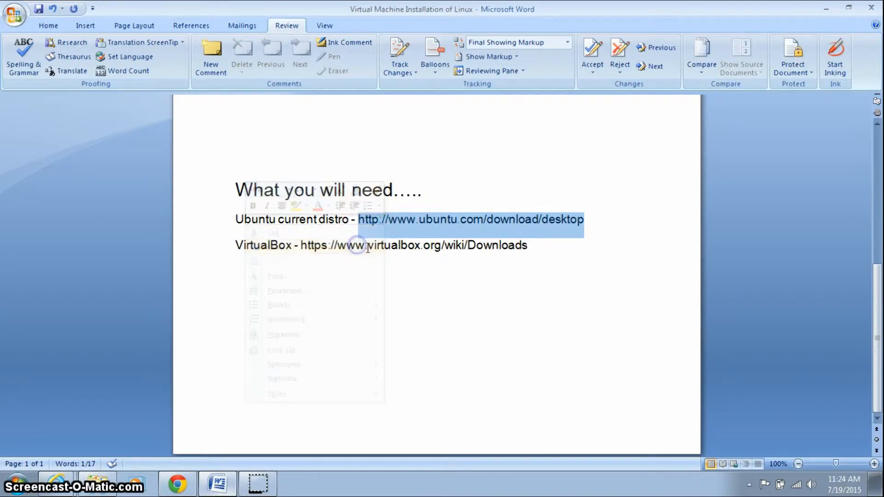
pyautogui.click(178, 483)
# Open the Ubuntu desktop download page in a new tab using the copied address.
pyautogui.click(146, 12)
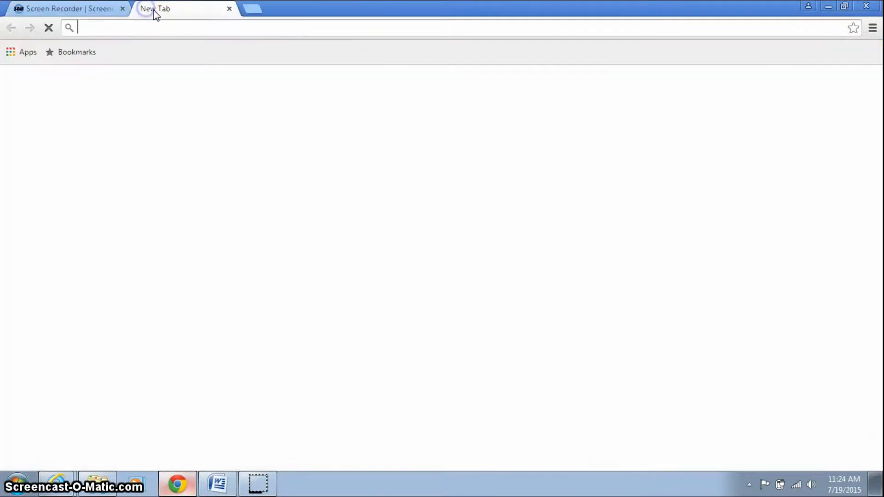
pyautogui.rightClick(161, 25)
pyautogui.click(203, 87)
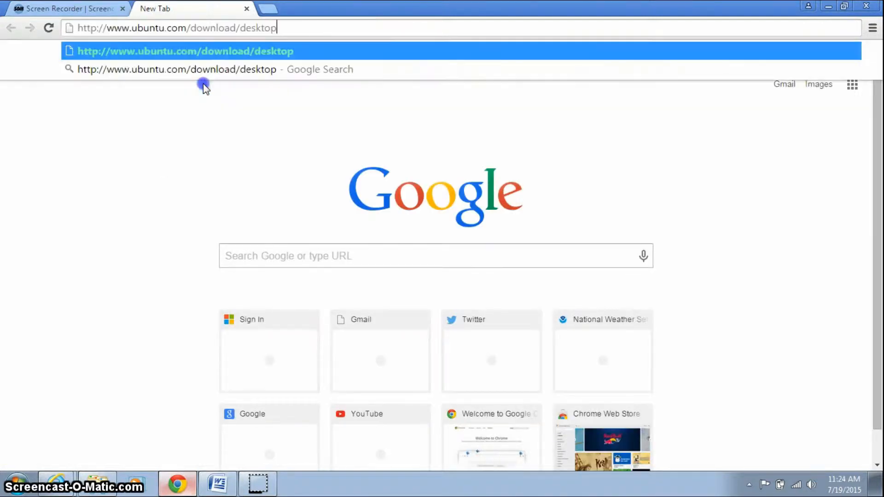
pyautogui.click(486, 51)
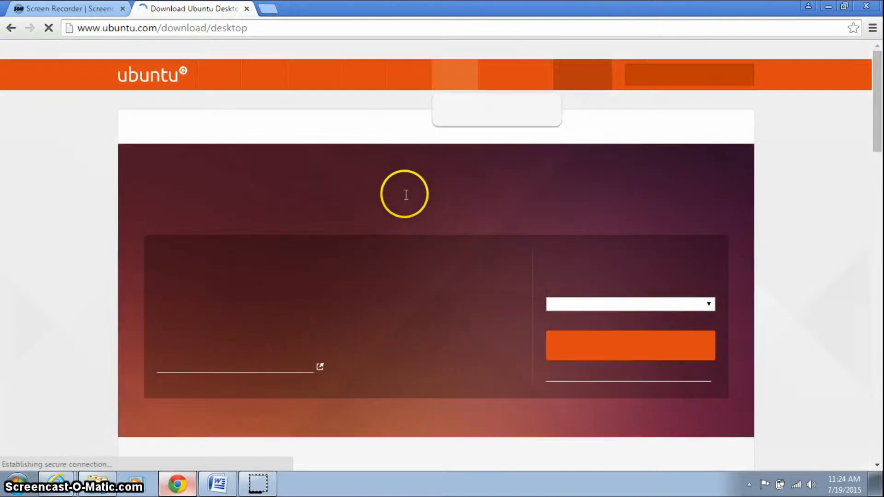
# Start the 32-bit Ubuntu 14.04.2 LTS download, skipping the contribution request.
pyautogui.click(706, 305)
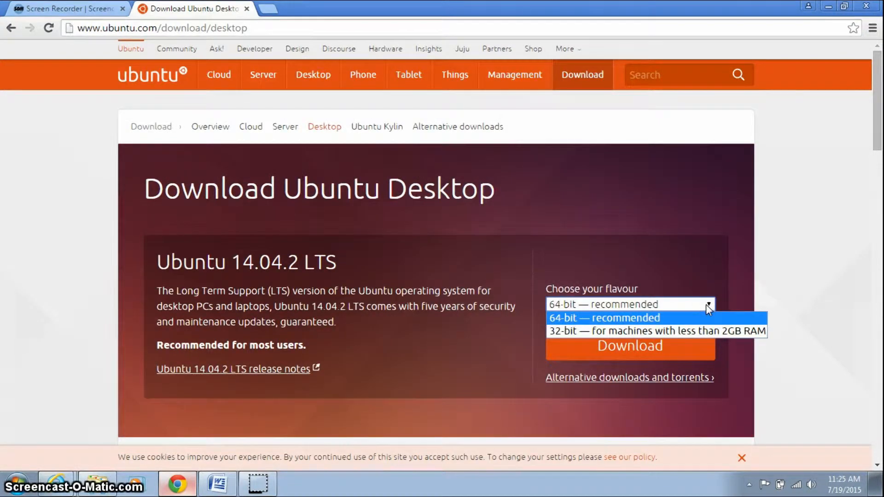
pyautogui.click(679, 330)
pyautogui.click(563, 304)
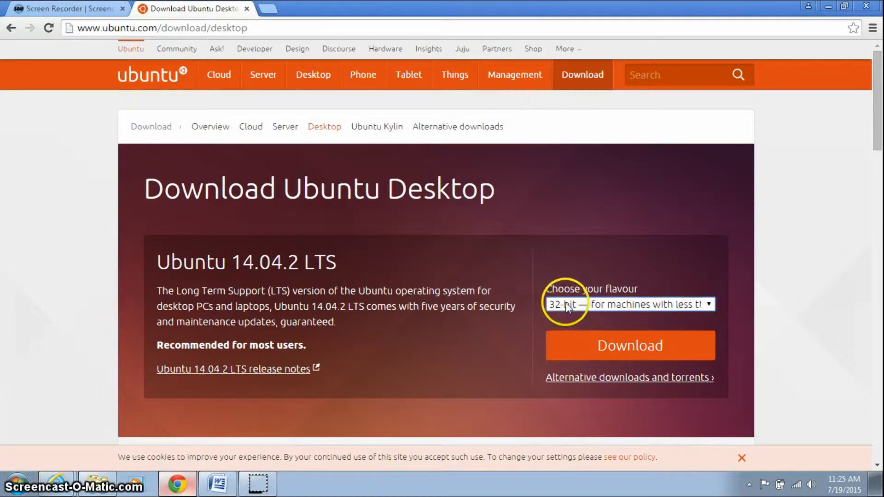
pyautogui.click(617, 355)
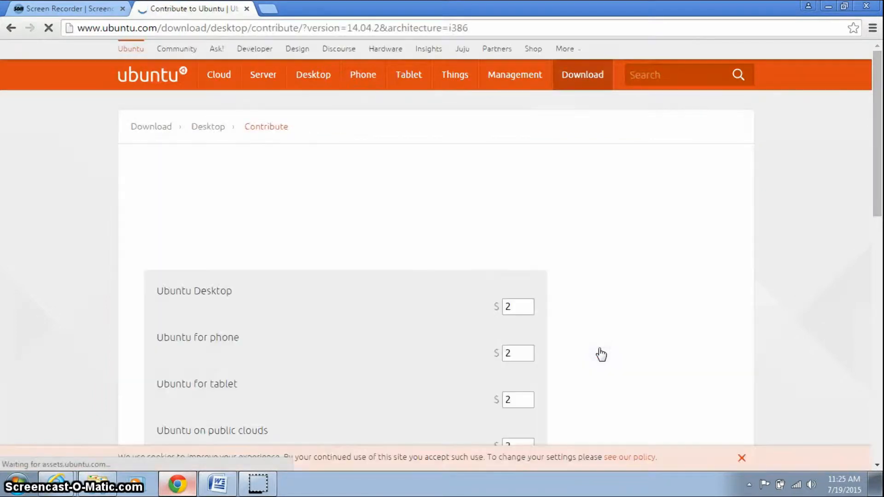
pyautogui.click(549, 308)
pyautogui.scroll(-5, 549, 310)
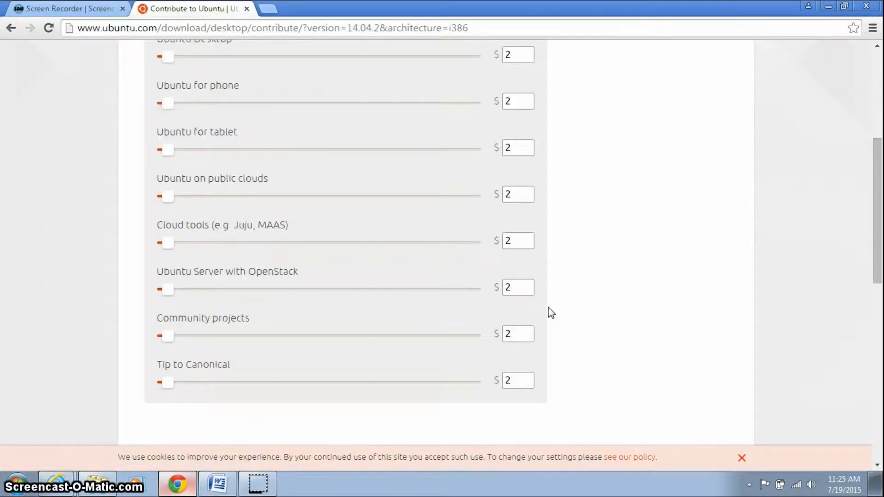
pyautogui.click(559, 308)
pyautogui.scroll(-1, 564, 310)
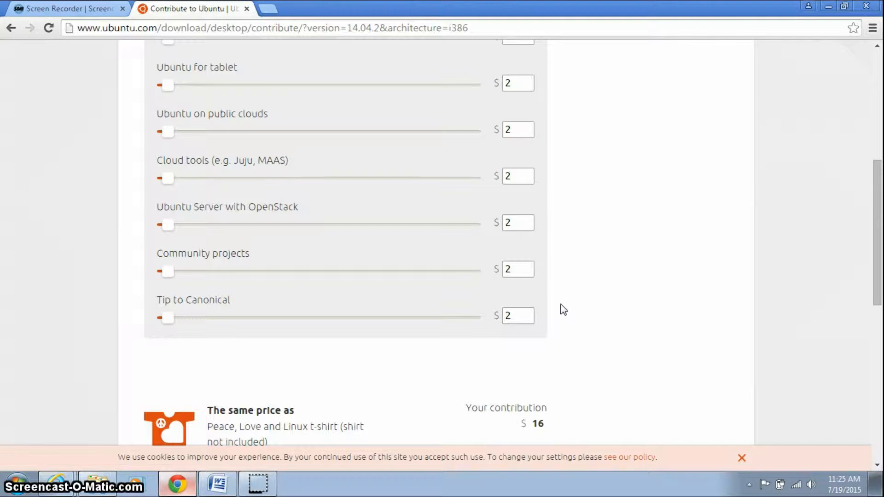
pyautogui.scroll(-2, 563, 309)
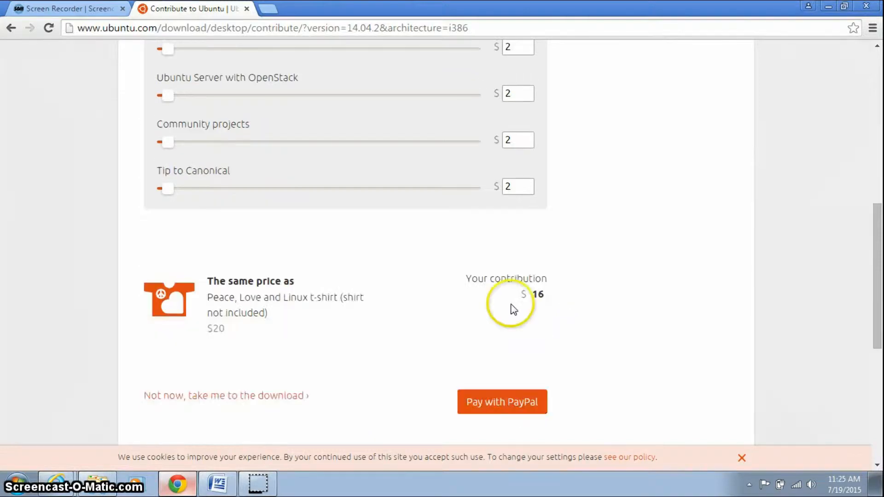
pyautogui.click(243, 399)
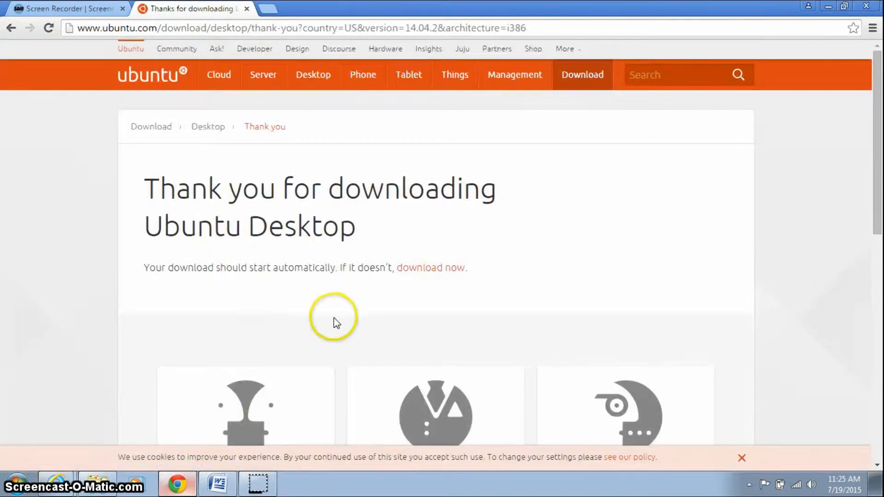
pyautogui.scroll(-1, 338, 315)
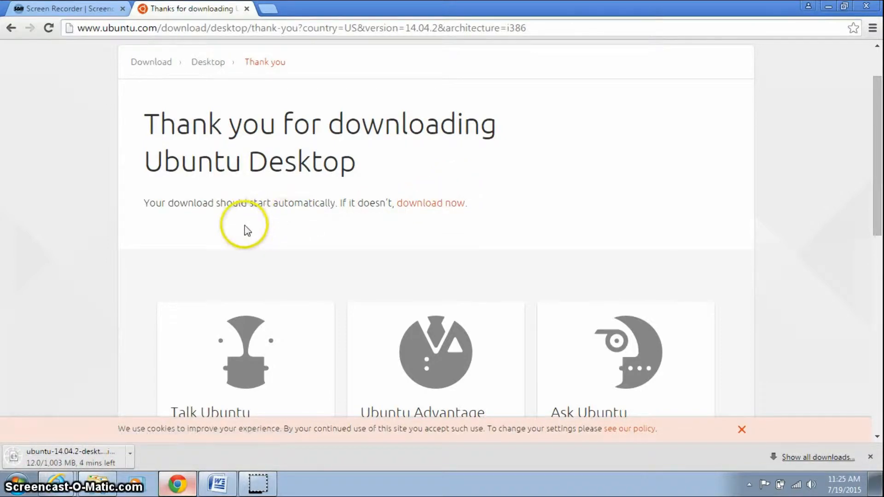
pyautogui.moveTo(199, 493)
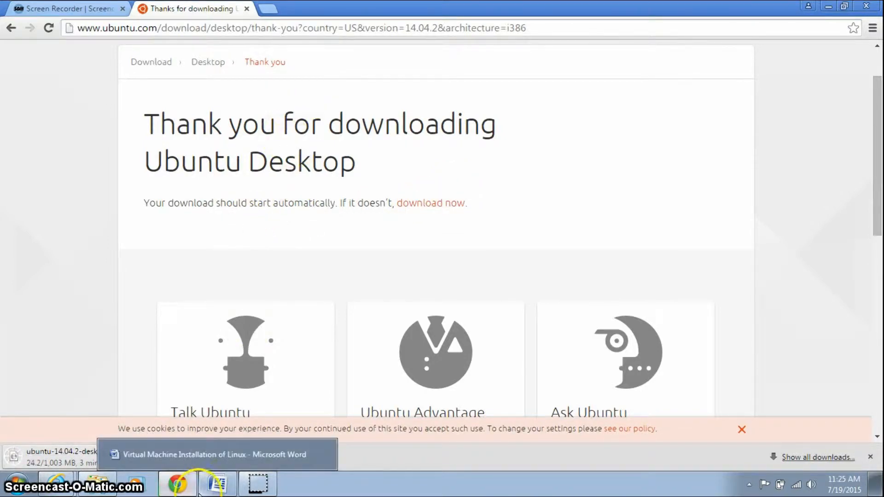
pyautogui.click(225, 488)
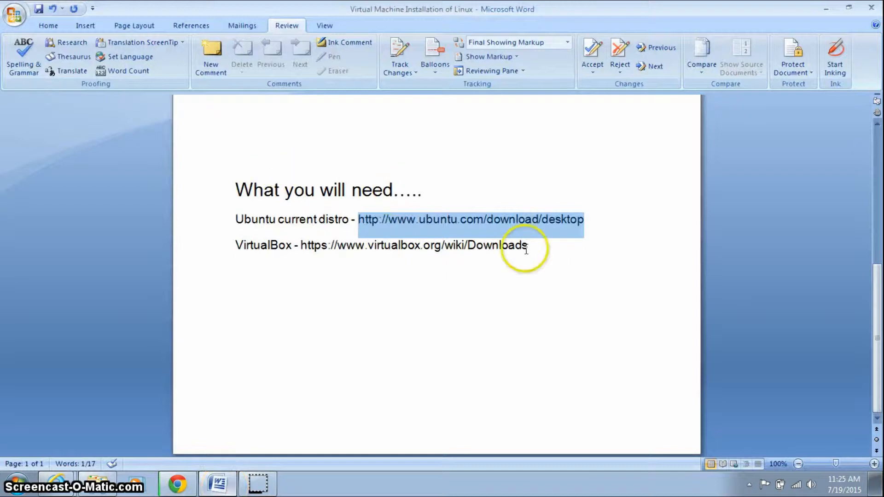
pyautogui.moveTo(528, 245); pyautogui.dragTo(311, 242)
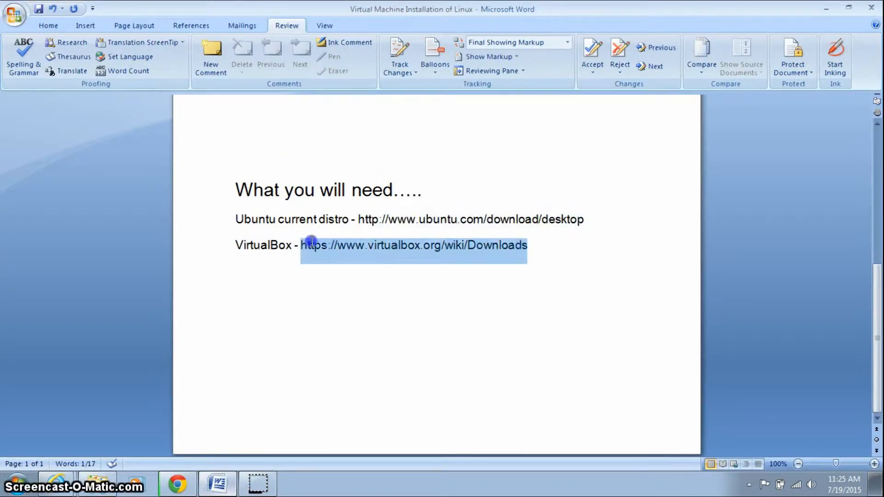
pyautogui.rightClick(325, 247)
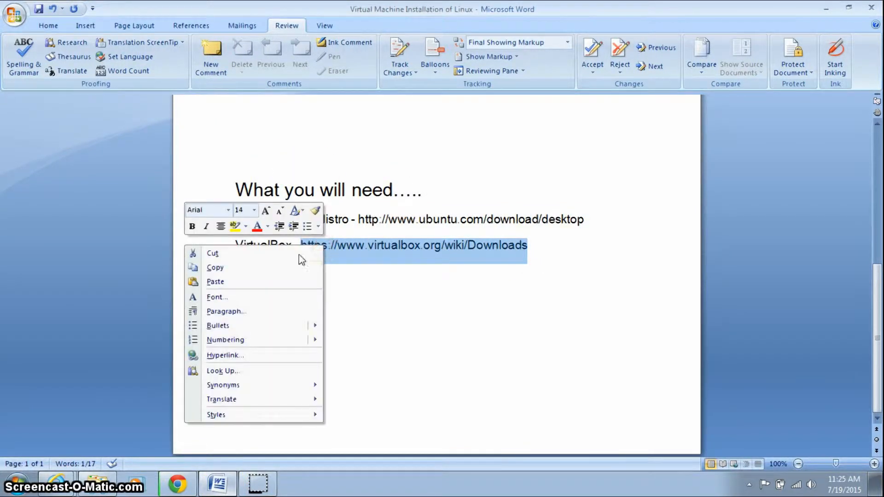
pyautogui.click(277, 271)
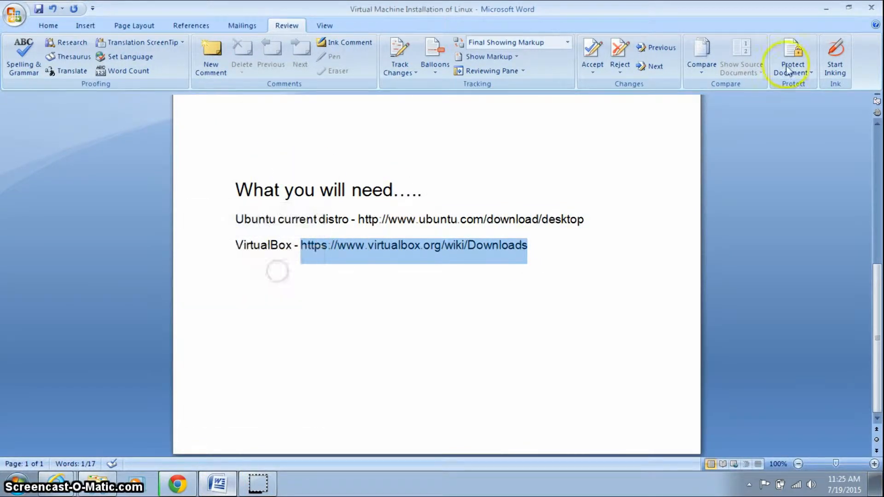
pyautogui.click(827, 10)
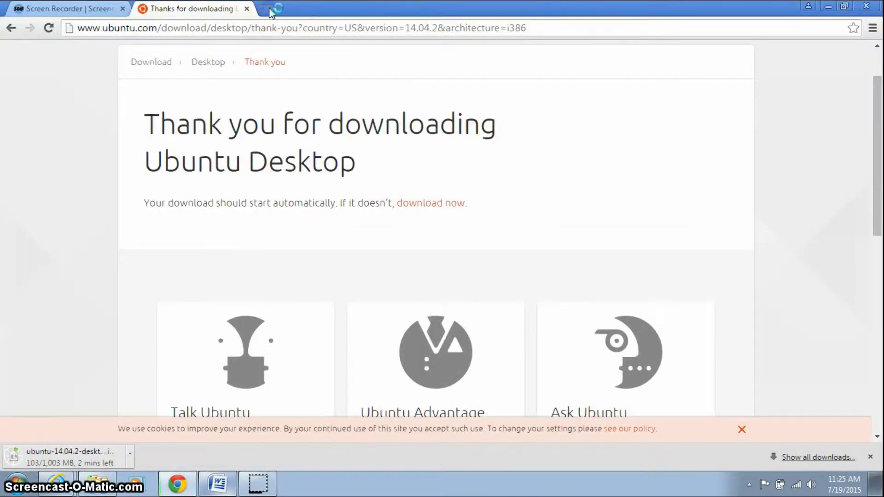
# Load the VirtualBox Downloads page in a new tab and download the Windows x86/amd64 installer.
pyautogui.click(268, 8)
pyautogui.rightClick(262, 27)
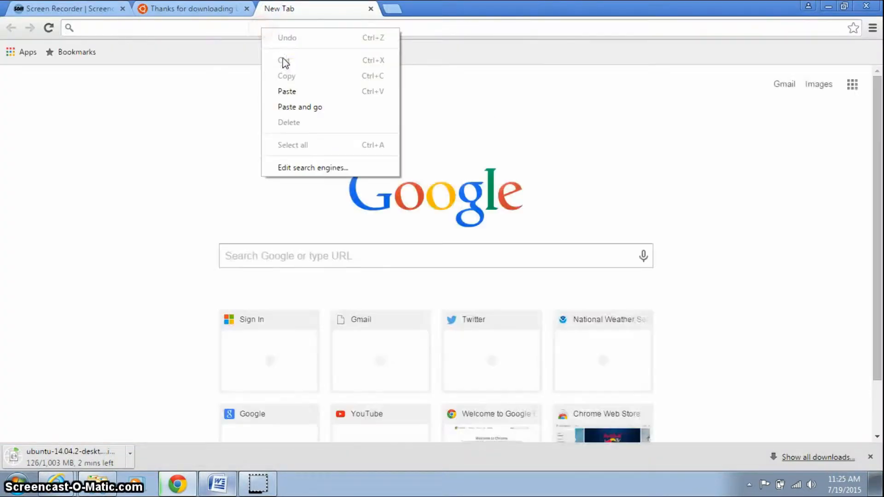
pyautogui.click(296, 90)
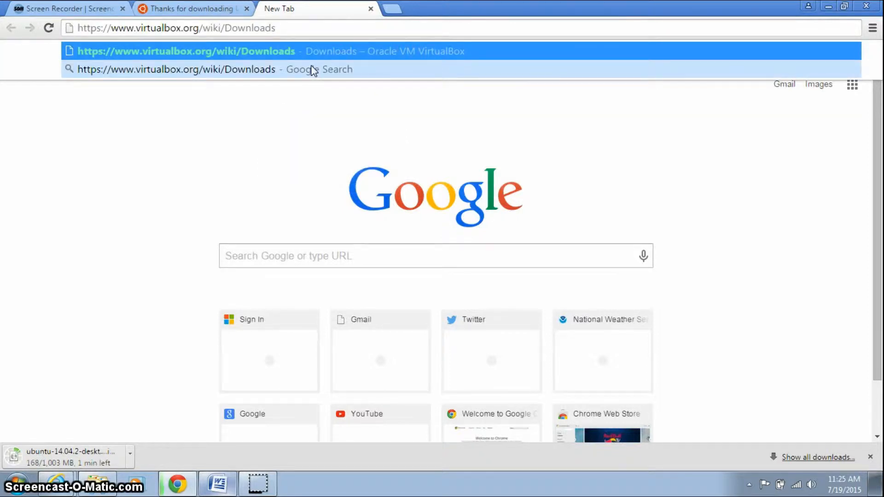
pyautogui.click(314, 69)
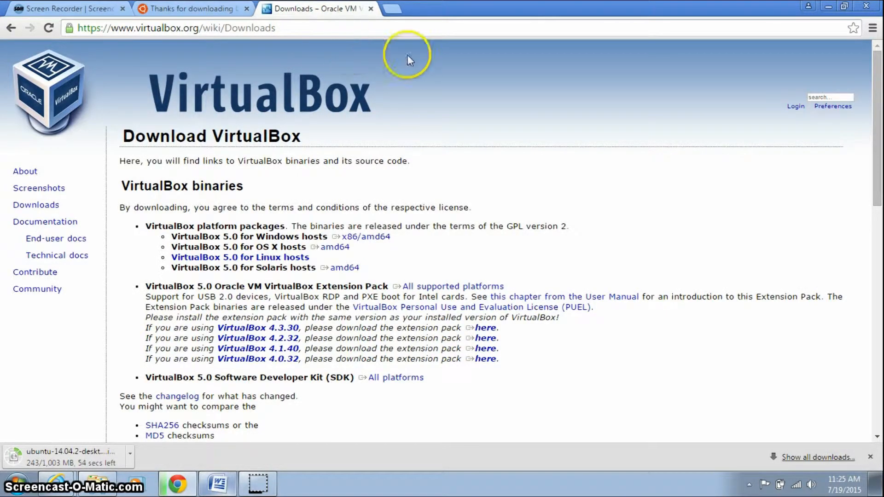
pyautogui.click(358, 238)
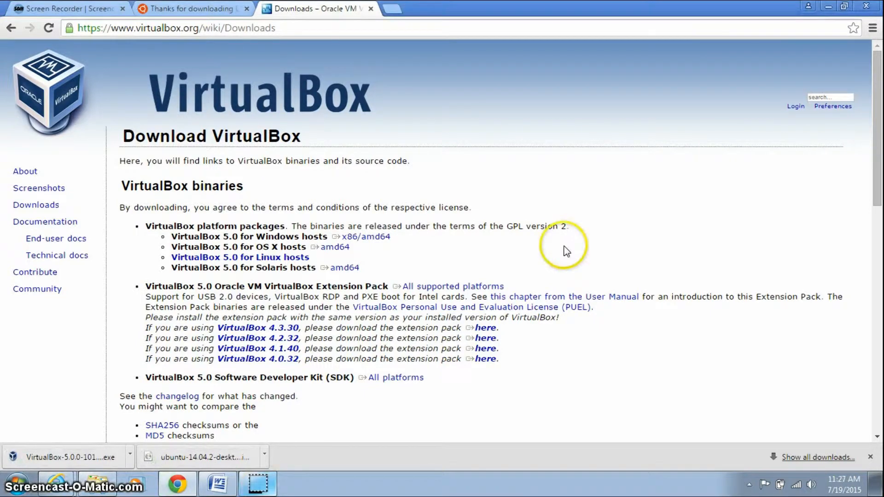
# Cut ubuntu-14.04.2-desktop-i386 from the Downloads folder and paste it onto the desktop.
pyautogui.click(265, 456)
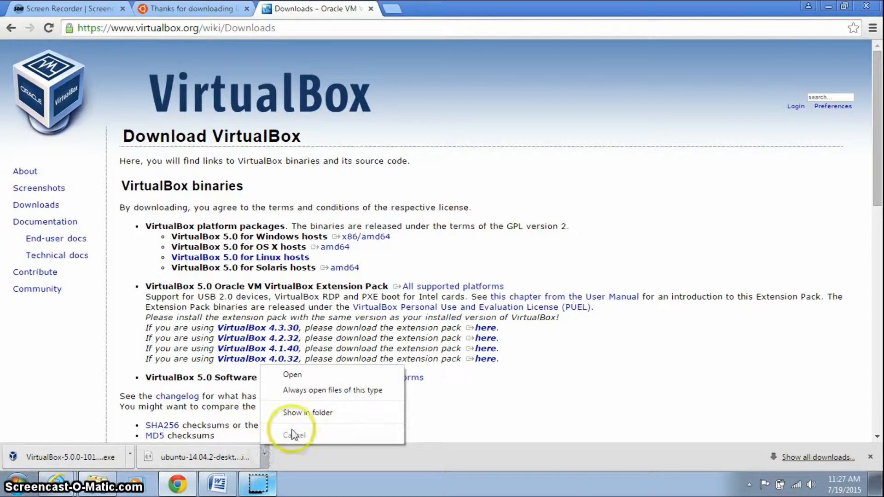
pyautogui.click(304, 411)
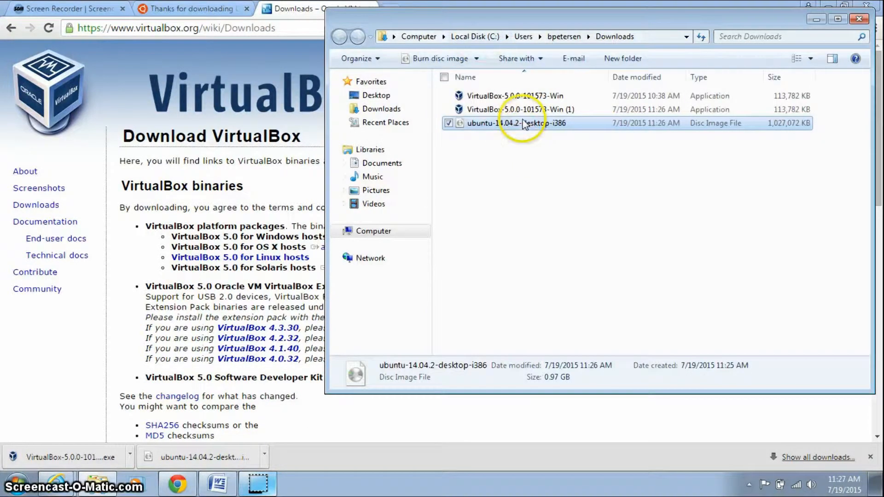
pyautogui.rightClick(527, 124)
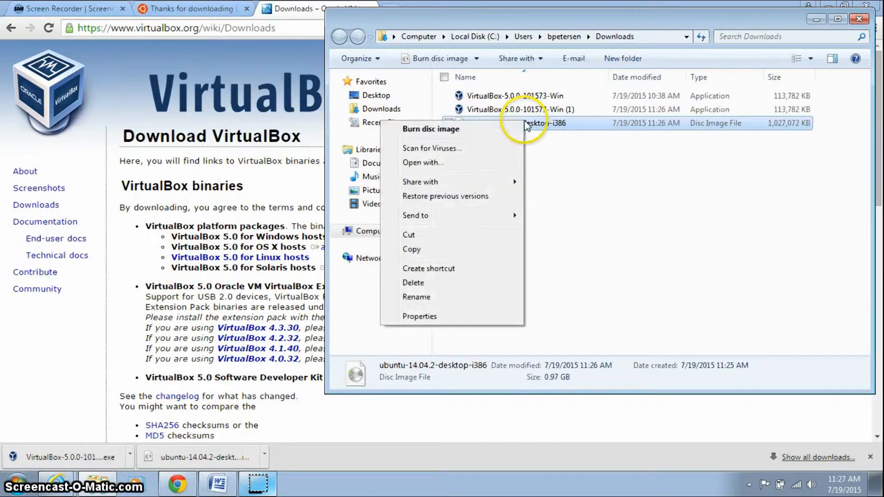
pyautogui.click(424, 236)
pyautogui.click(817, 19)
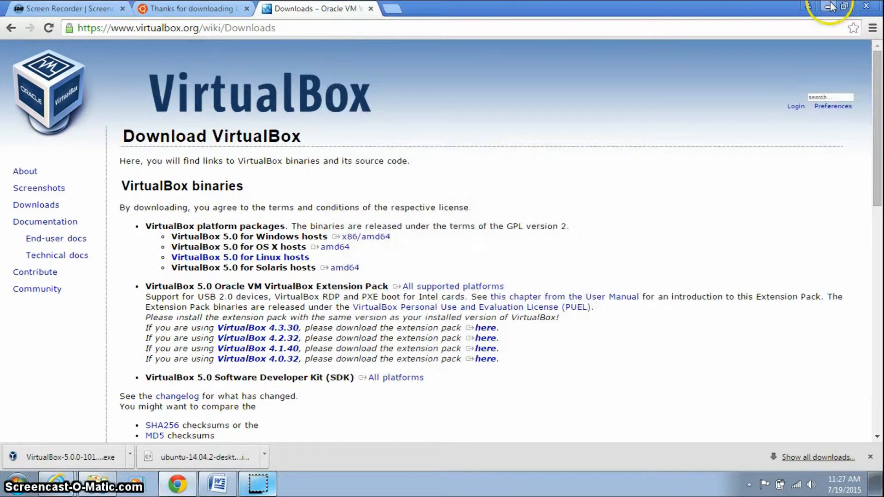
pyautogui.click(830, 6)
pyautogui.rightClick(254, 155)
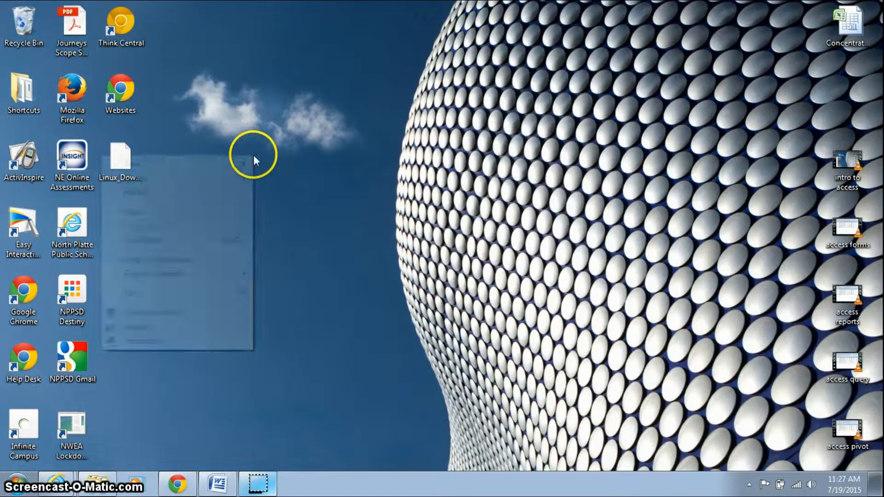
pyautogui.click(207, 209)
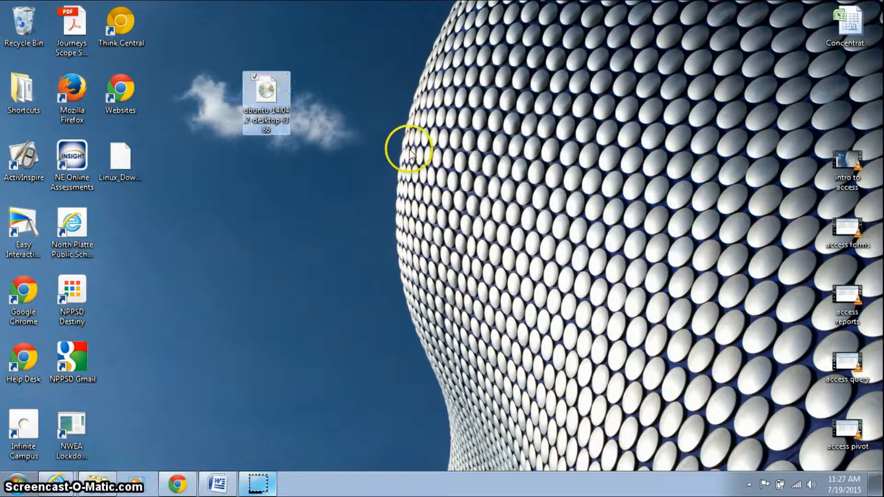
pyautogui.click(267, 295)
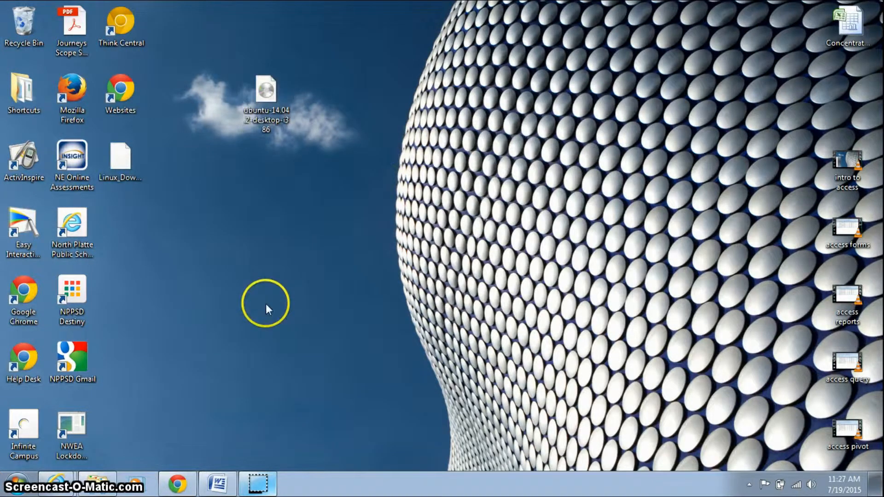
# Run the downloaded VirtualBox 5.0.0 installer from Chrome's downloads bar, allowing it past the security warning.
pyautogui.click(218, 490)
pyautogui.click(218, 490)
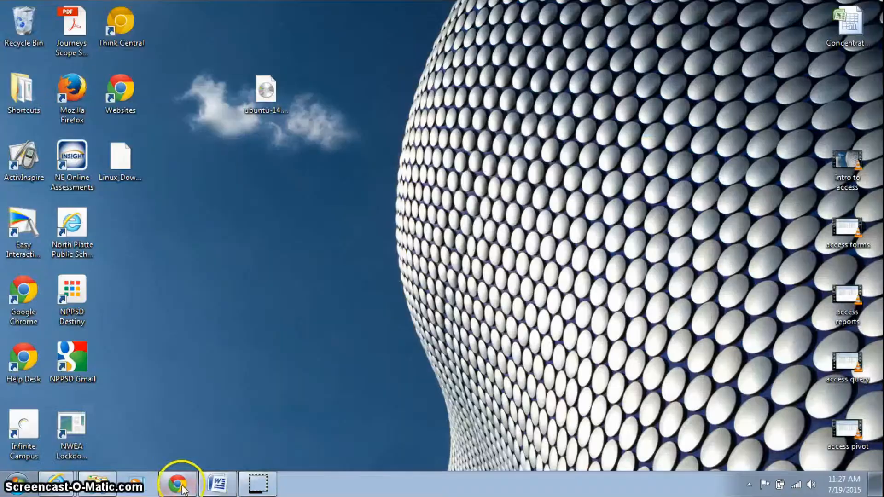
pyautogui.click(182, 487)
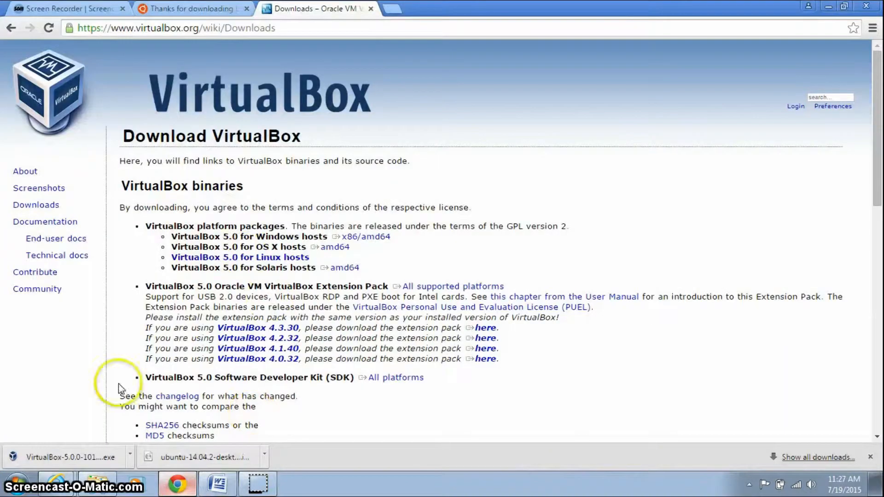
pyautogui.click(53, 458)
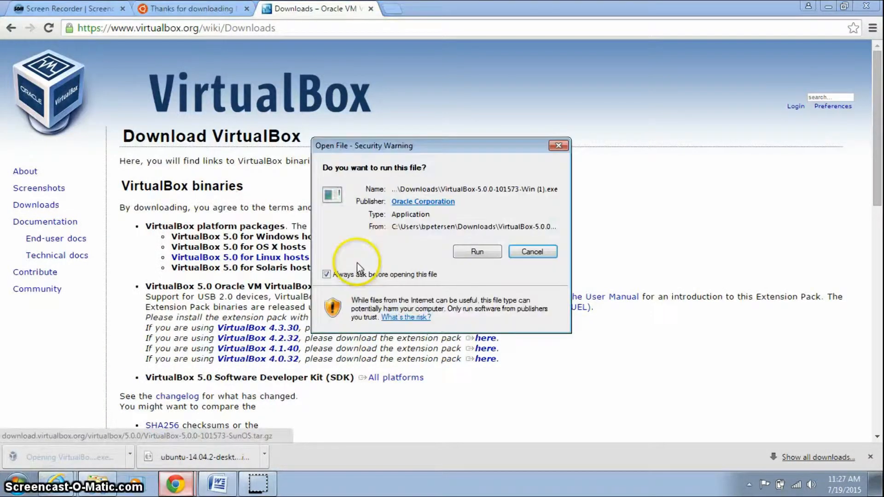
pyautogui.click(463, 258)
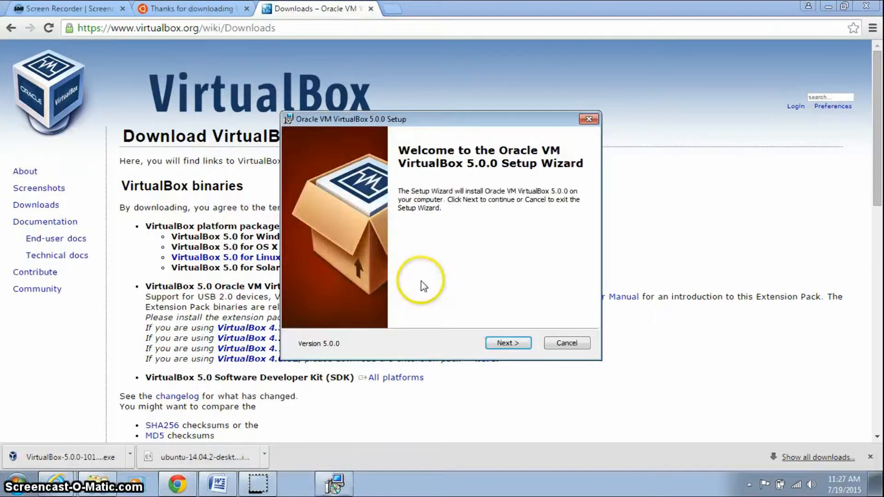
# Install VirtualBox 5.0.0 with default features and all three shortcuts, accepting the network disconnection.
pyautogui.click(510, 347)
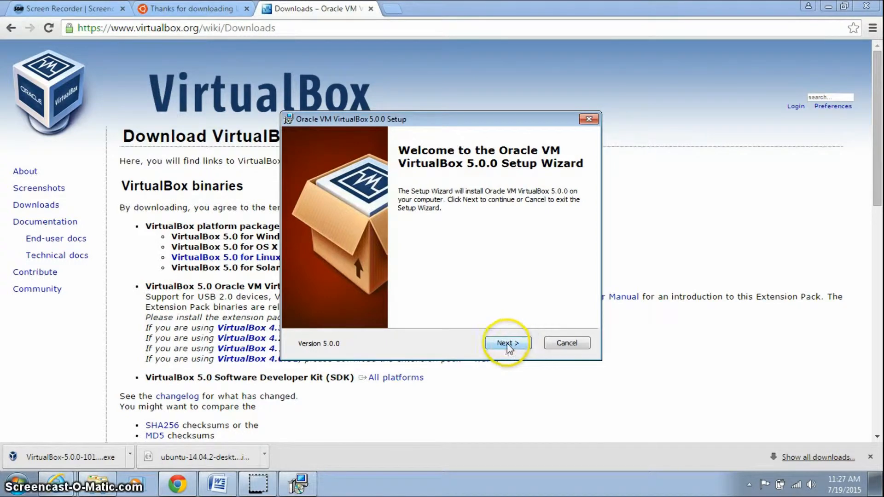
pyautogui.click(508, 346)
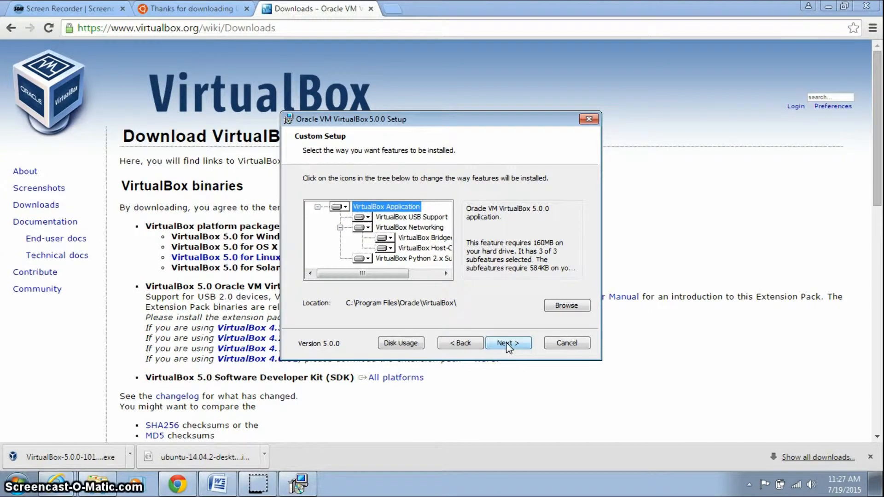
pyautogui.click(508, 345)
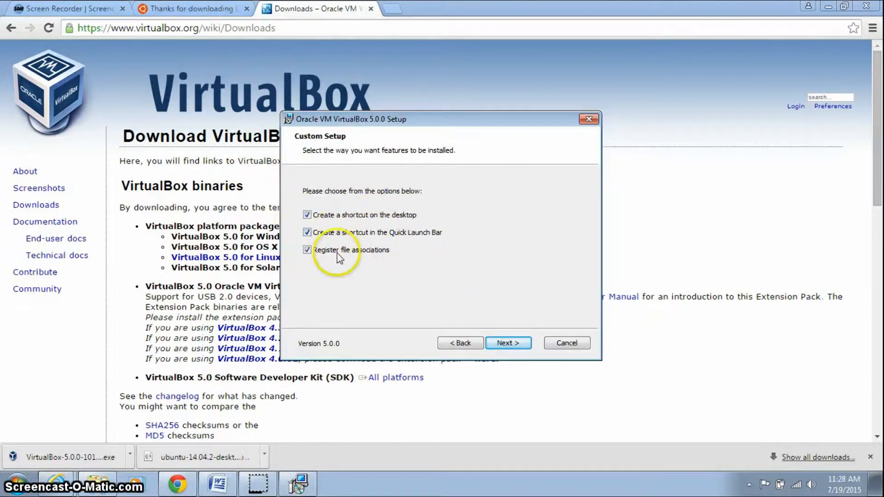
pyautogui.click(511, 344)
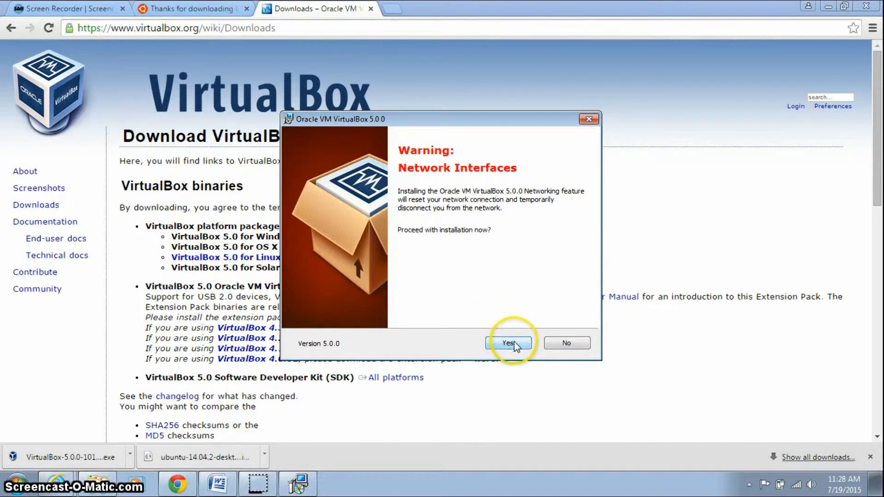
pyautogui.click(509, 343)
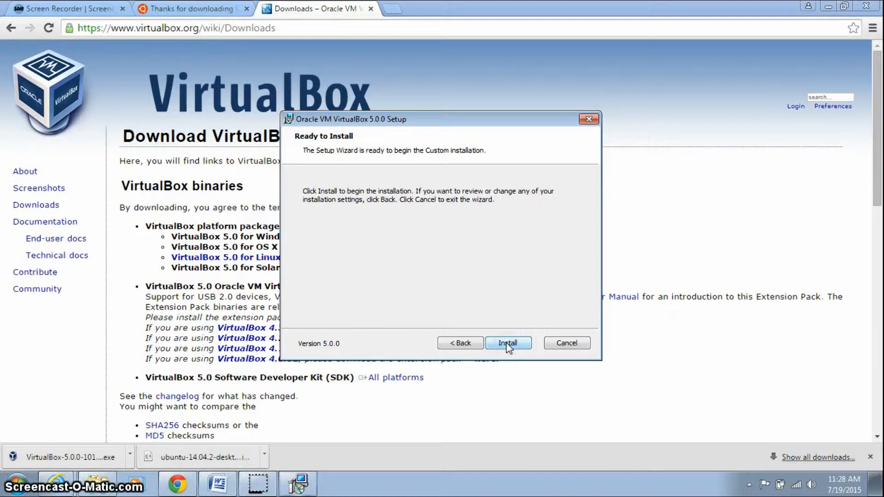
pyautogui.click(508, 345)
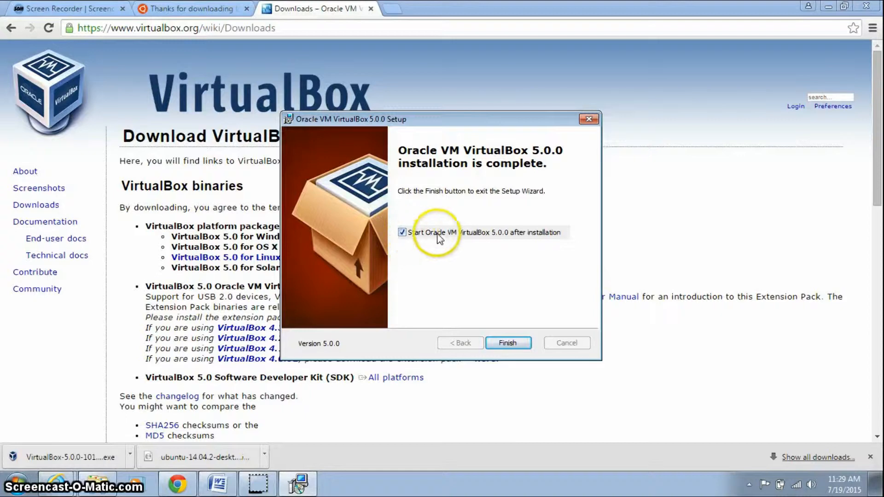
pyautogui.click(508, 343)
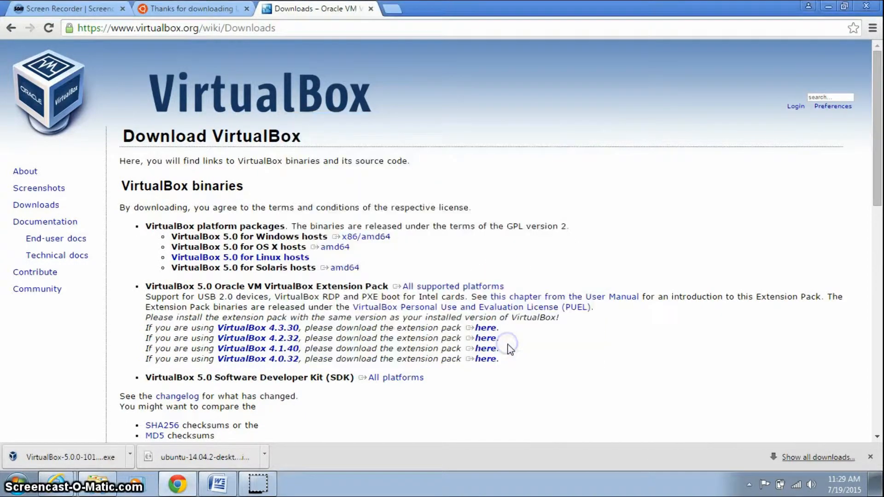
# Remove the existing Linux virtual machine and delete all its files.
pyautogui.click(828, 6)
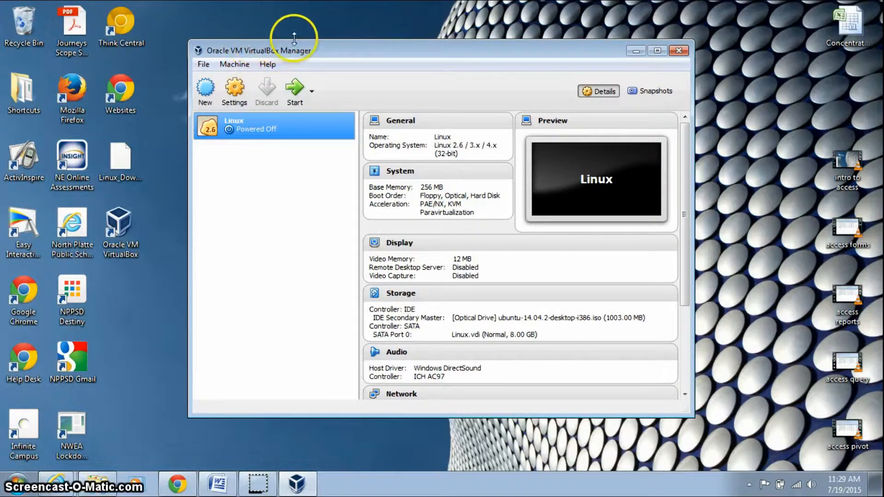
pyautogui.rightClick(289, 125)
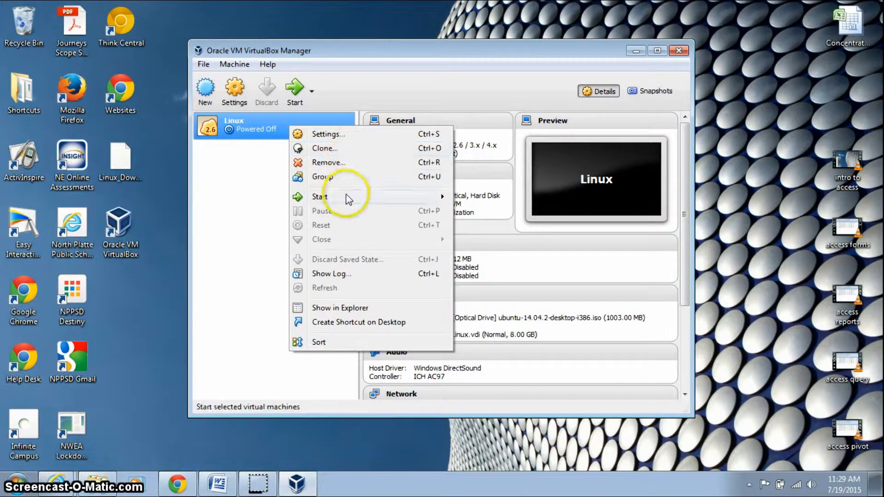
pyautogui.click(354, 164)
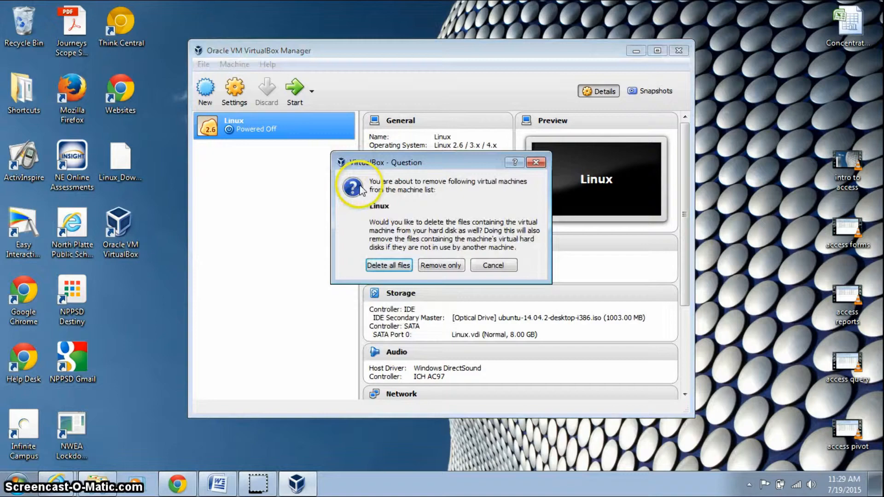
pyautogui.click(389, 265)
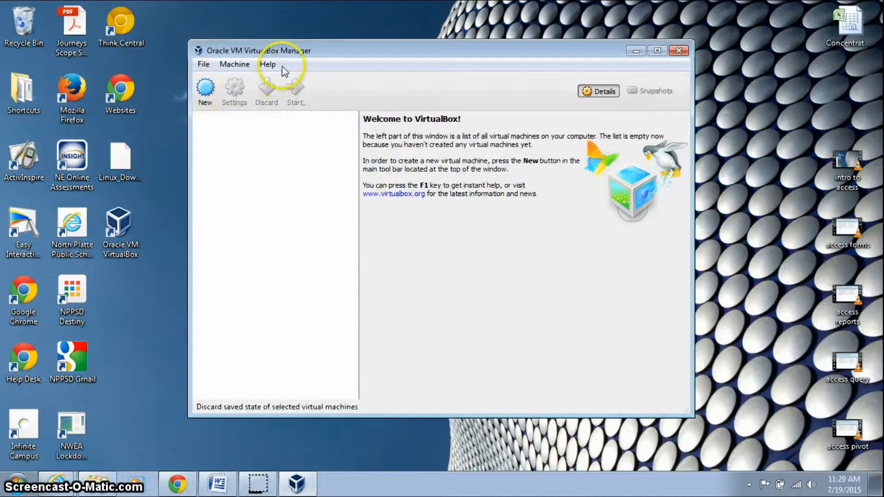
pyautogui.moveTo(305, 48); pyautogui.dragTo(347, 43)
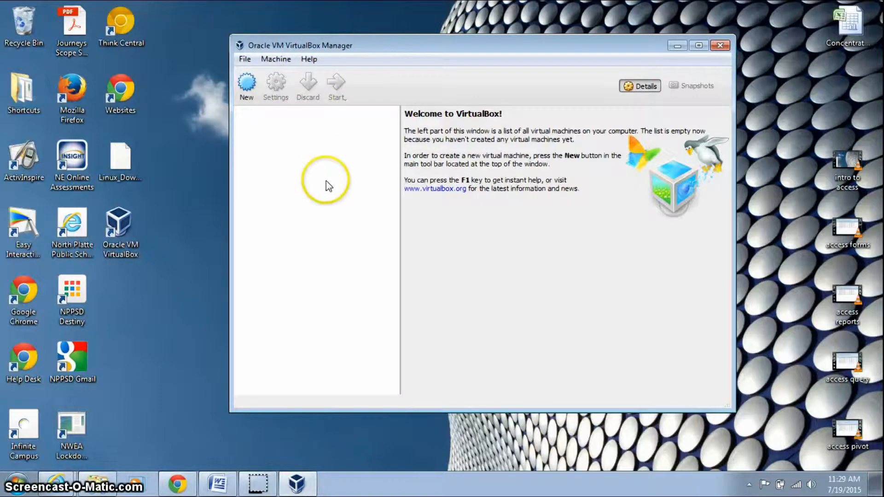
# Name the new machine Linux with type Linux and version Linux 2.6 / 3.x / 4.x (32-bit).
pyautogui.click(247, 86)
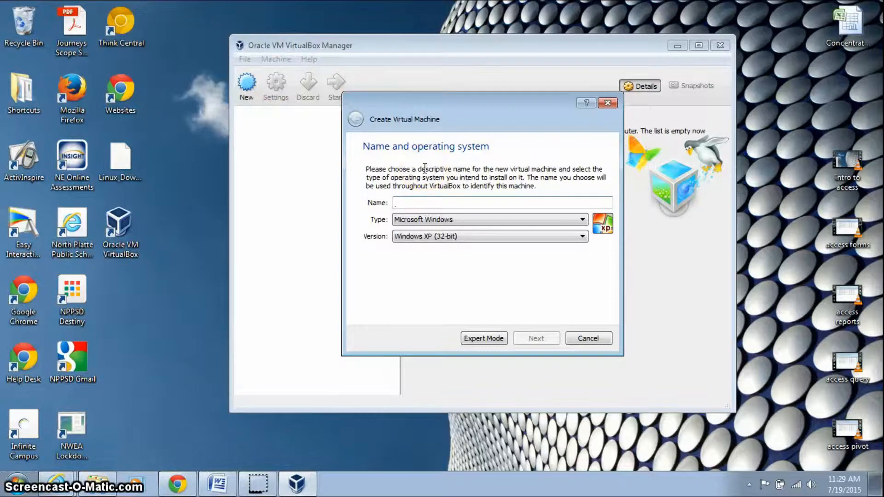
pyautogui.write('Linux')
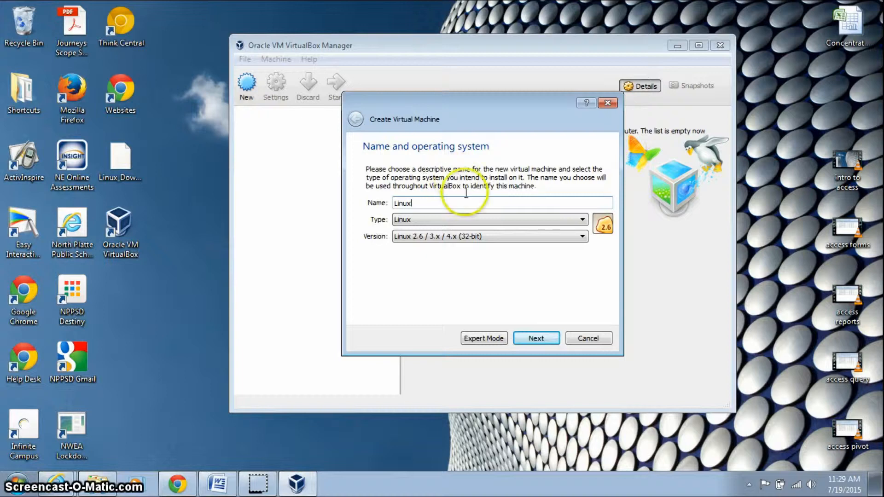
pyautogui.click(451, 220)
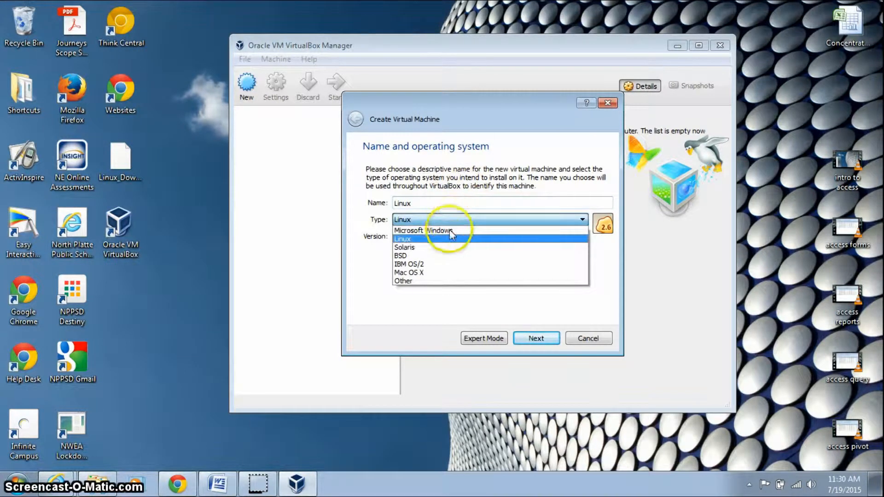
pyautogui.click(433, 239)
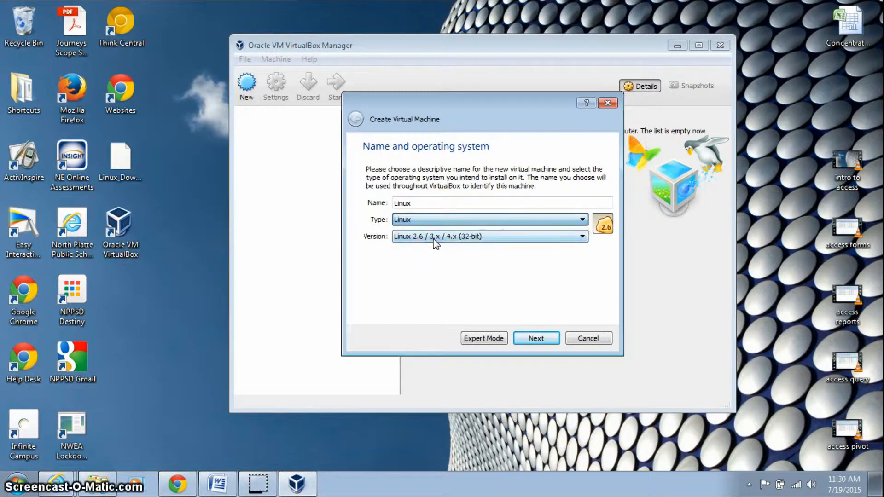
pyautogui.click(456, 221)
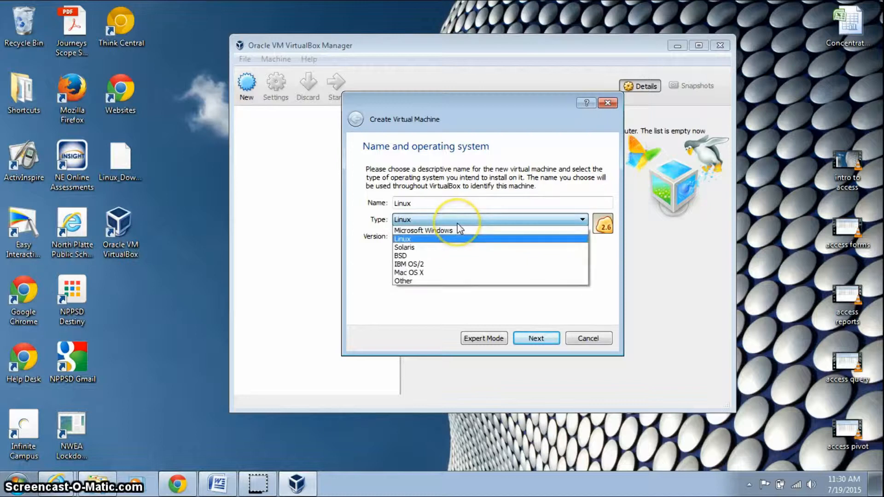
pyautogui.click(454, 242)
pyautogui.click(461, 236)
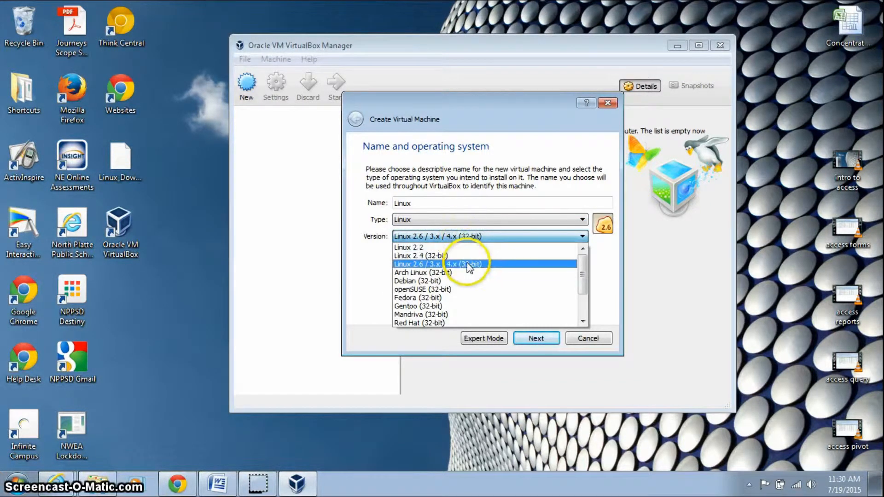
pyautogui.click(491, 265)
pyautogui.click(556, 269)
# Keep 256 MB of memory and choose to create a new virtual hard disk.
pyautogui.click(535, 340)
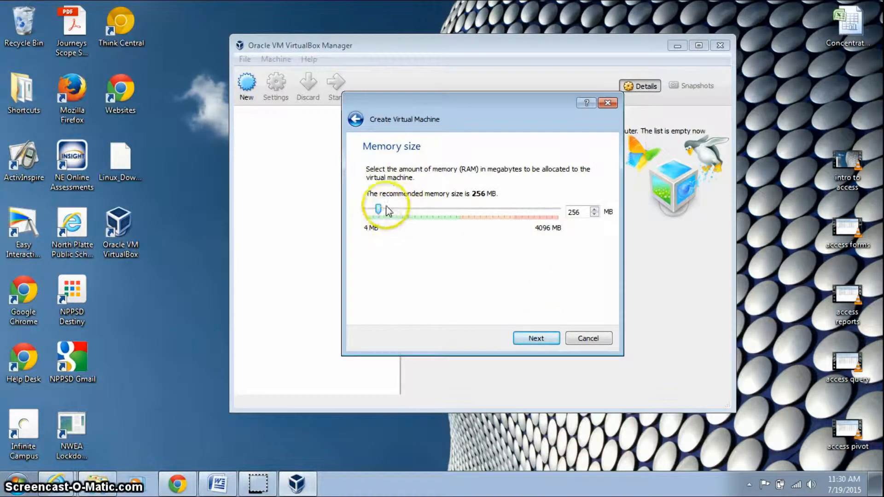
pyautogui.click(540, 340)
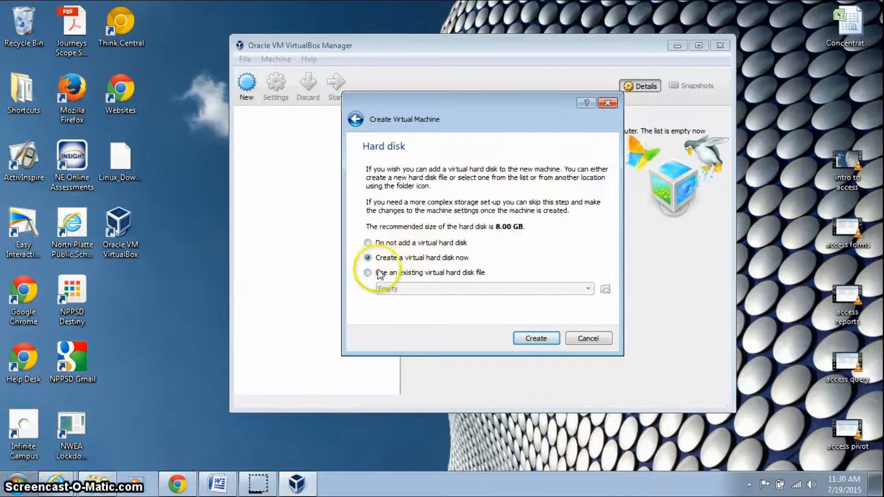
pyautogui.click(525, 342)
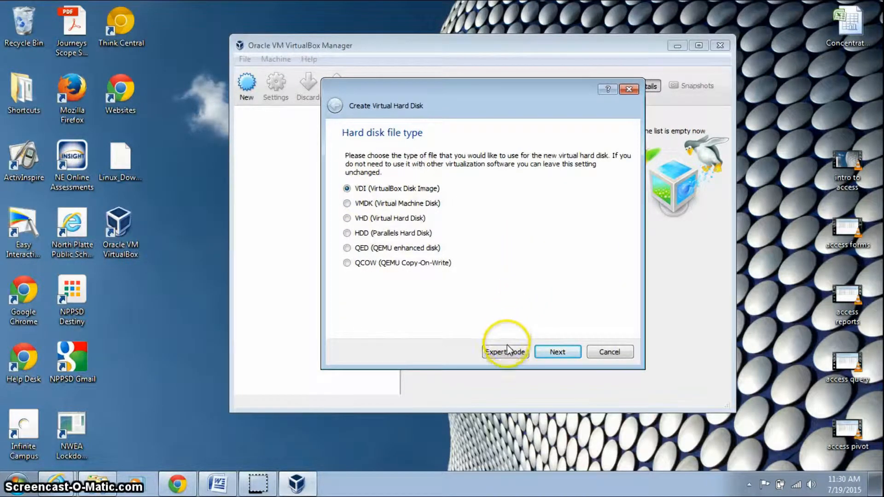
# Create a dynamically allocated 8.00 GB VDI disk, Linux.vdi, for the machine.
pyautogui.click(553, 353)
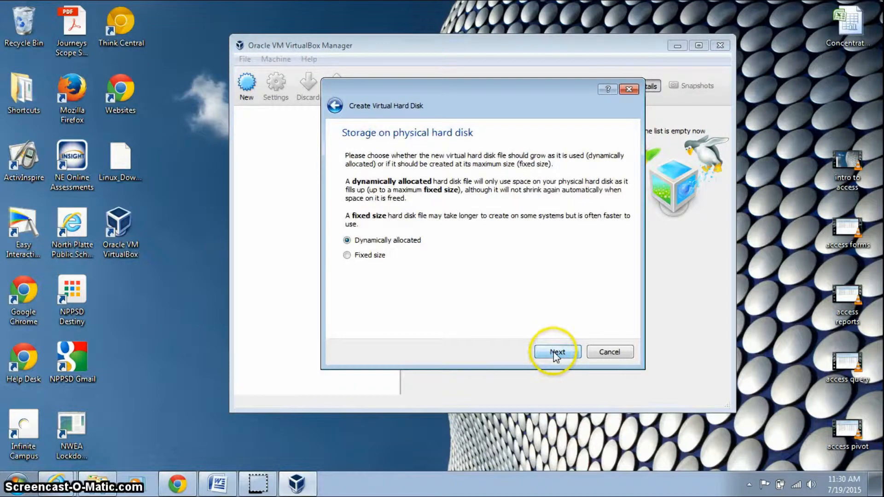
pyautogui.click(349, 256)
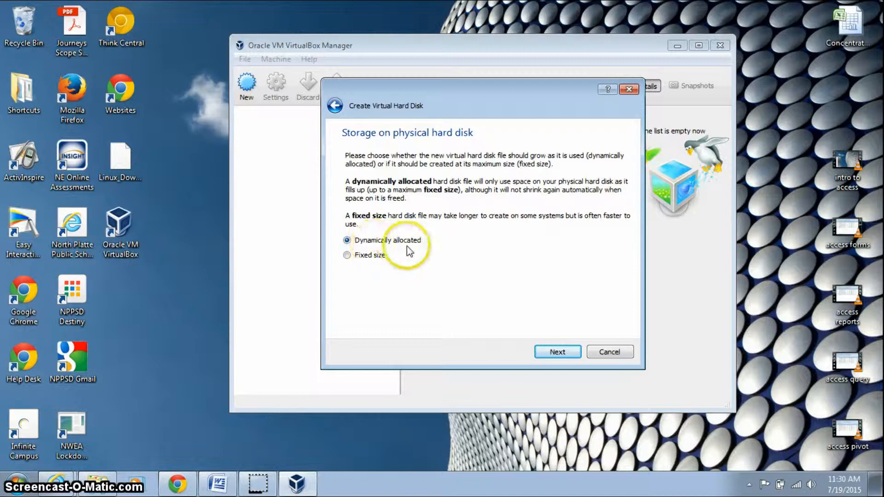
pyautogui.click(557, 352)
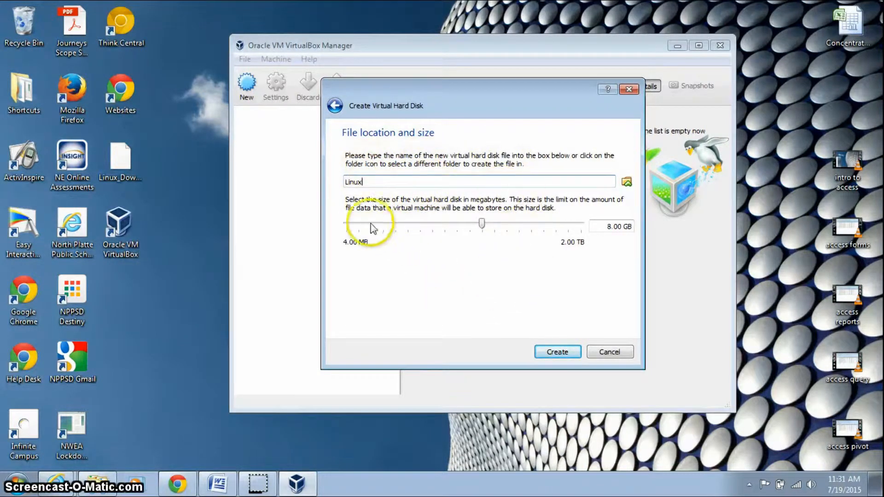
pyautogui.click(557, 352)
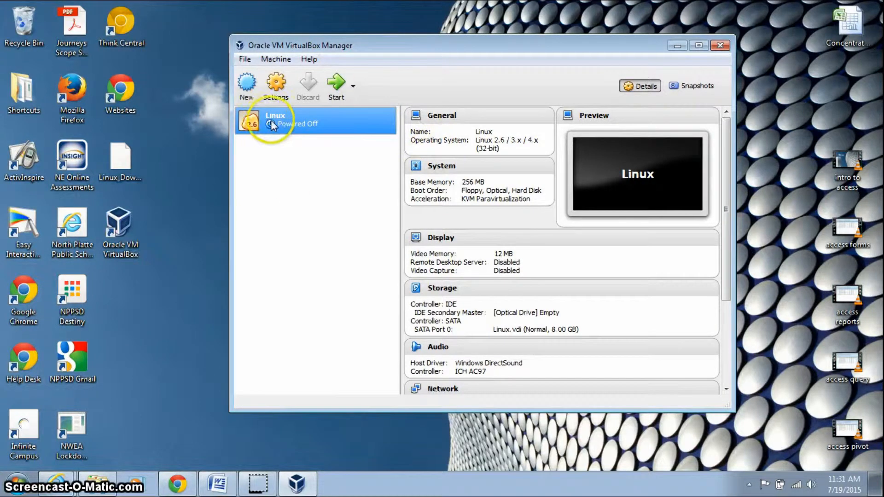
# Start the Linux VM and boot it from ubuntu-14.04.2-desktop-i386.iso as the start-up disk.
pyautogui.click(339, 86)
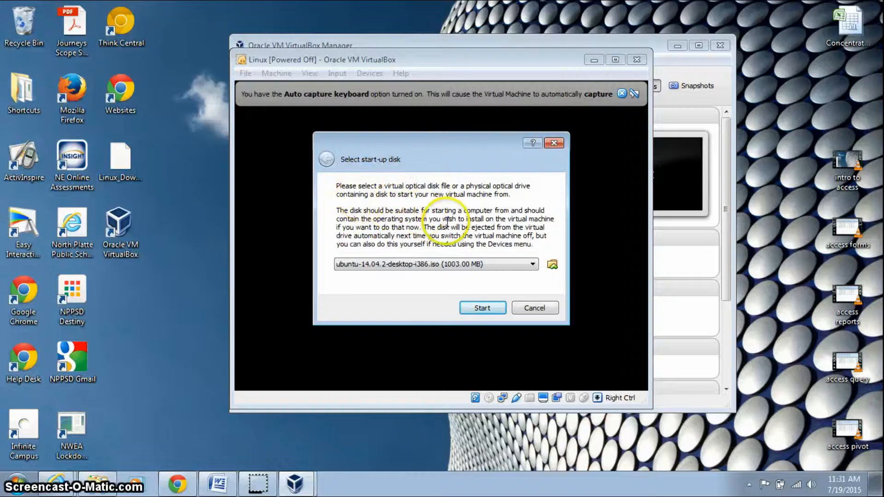
pyautogui.click(551, 263)
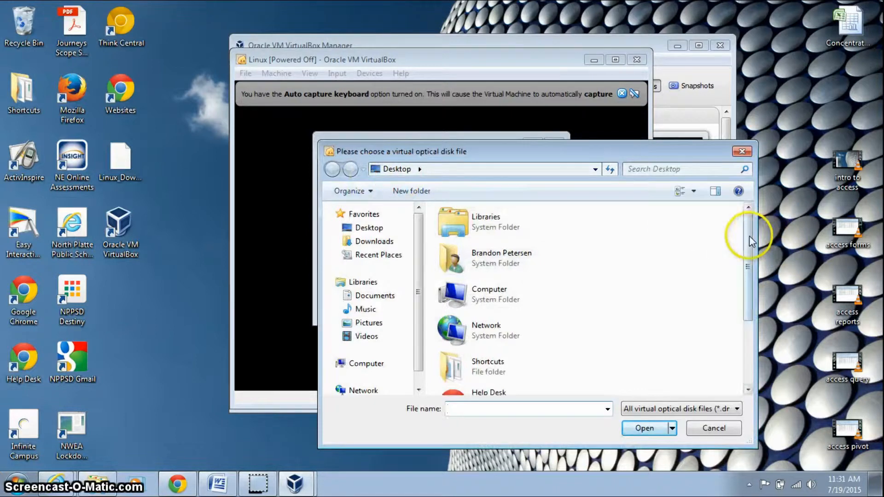
pyautogui.scroll(-2, 751, 318)
pyautogui.scroll(-1, 750, 315)
pyautogui.doubleClick(501, 374)
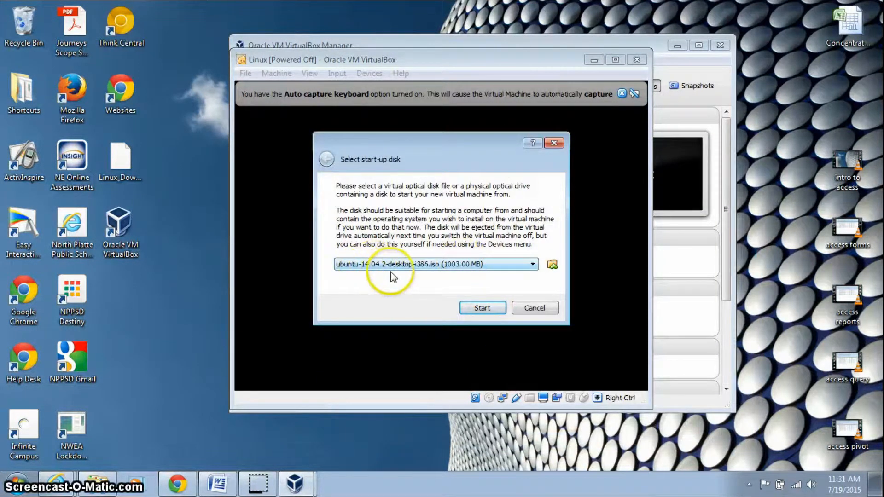
pyautogui.click(482, 308)
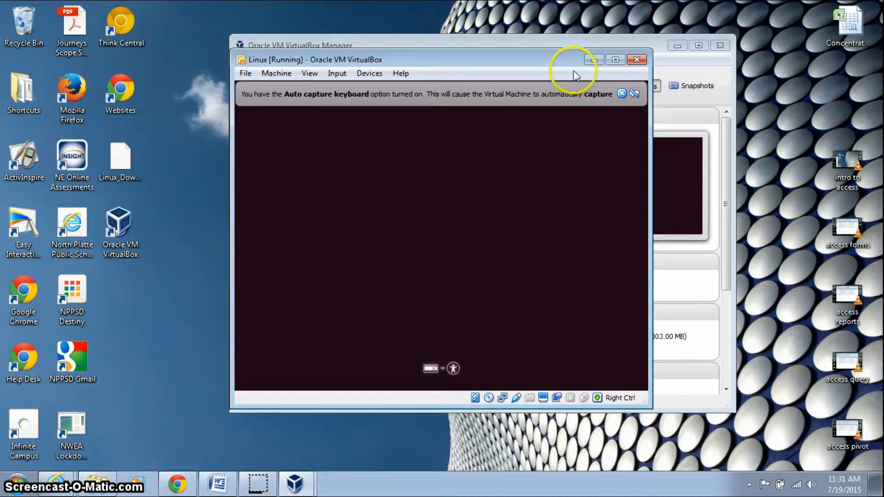
# Dismiss the keyboard capture notice, power off the failed Linux VM, and select it in the Manager.
pyautogui.moveTo(560, 60); pyautogui.dragTo(485, 59)
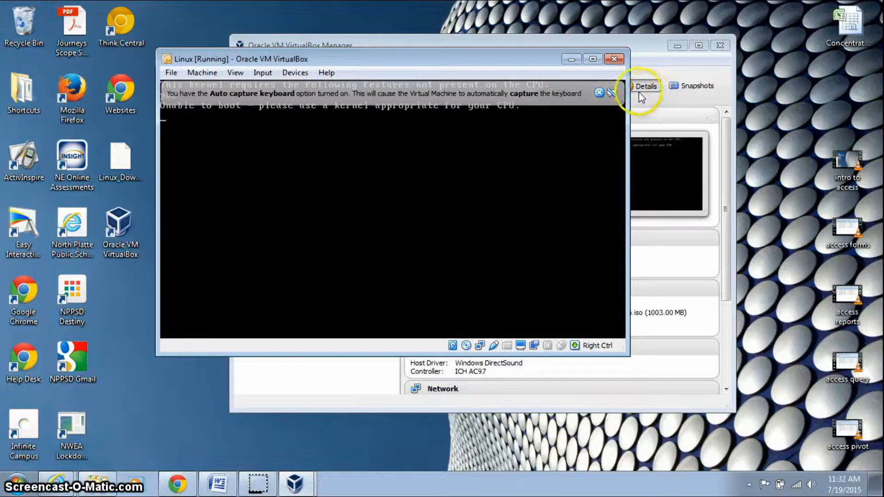
pyautogui.click(600, 92)
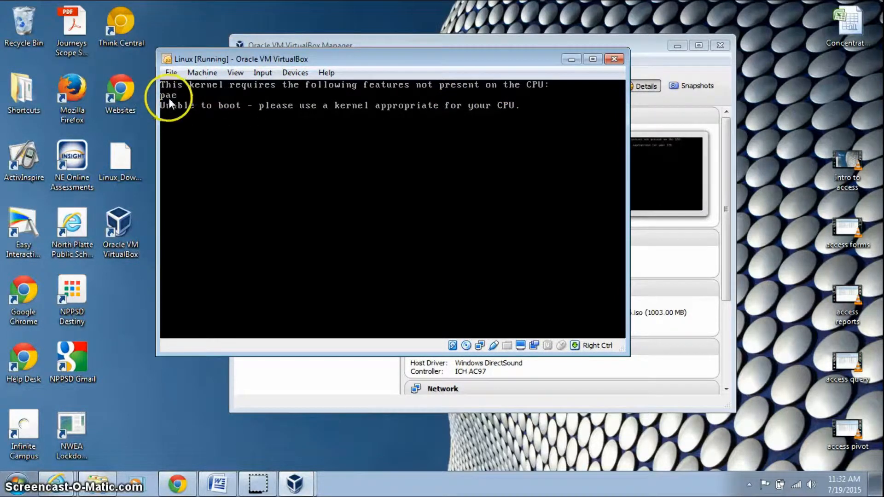
pyautogui.click(616, 63)
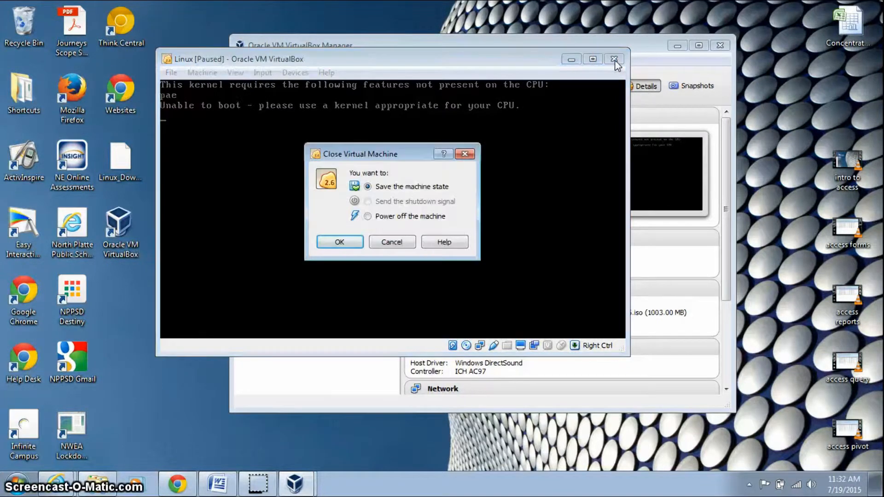
pyautogui.click(367, 216)
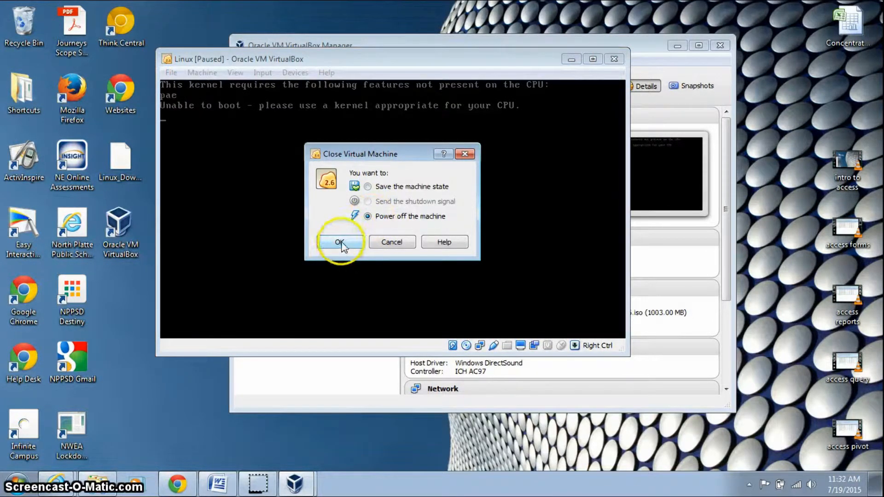
pyautogui.click(340, 242)
pyautogui.click(317, 134)
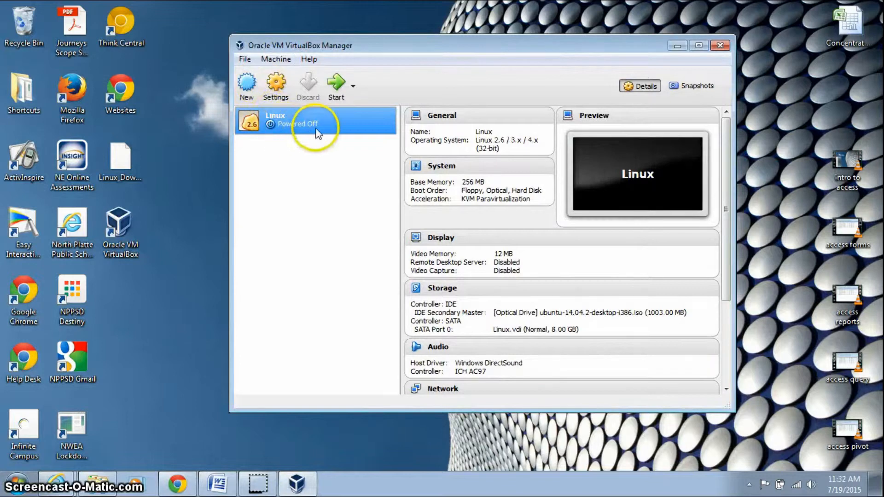
# Enable PAE/NX in the Linux VM's System > Processor settings and save.
pyautogui.rightClick(338, 127)
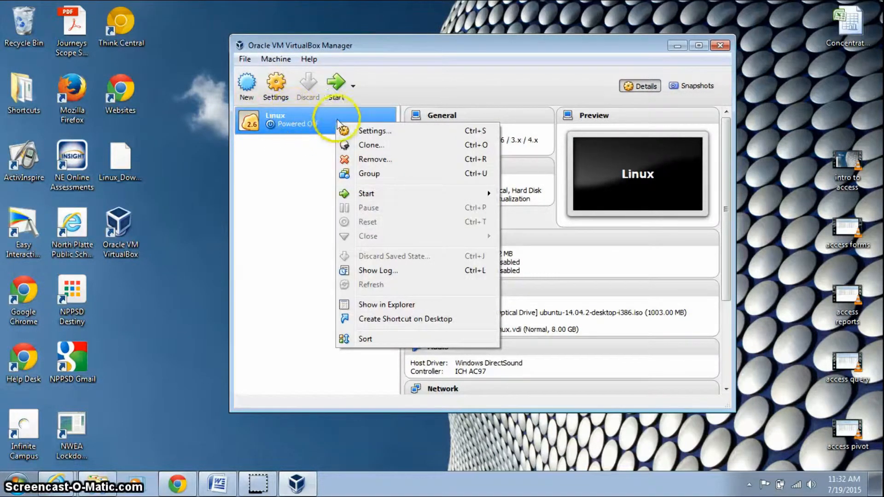
pyautogui.click(374, 131)
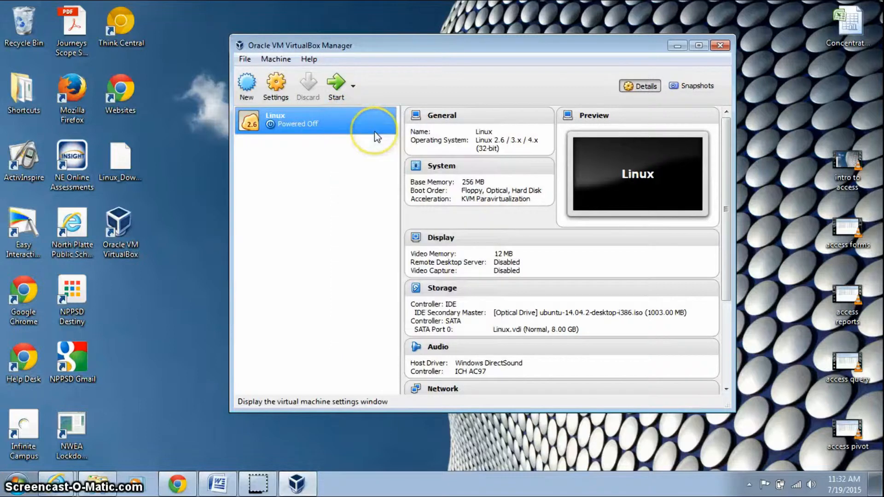
pyautogui.click(341, 109)
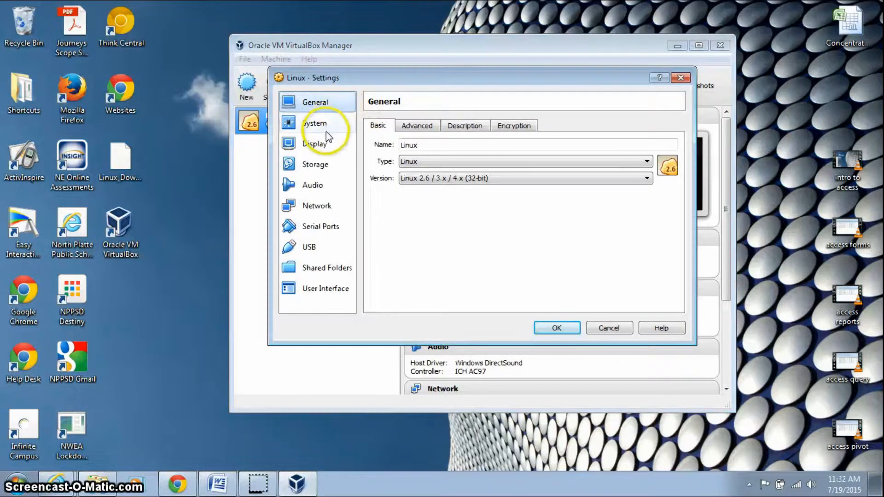
pyautogui.click(327, 123)
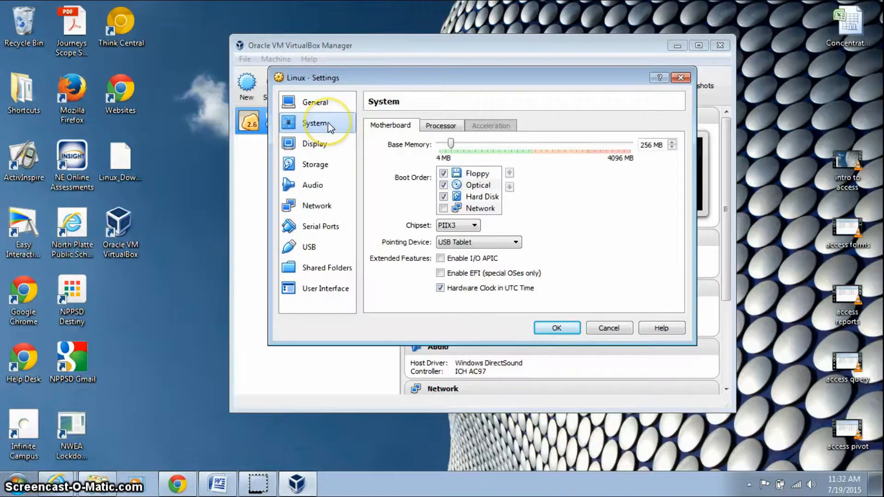
pyautogui.click(440, 127)
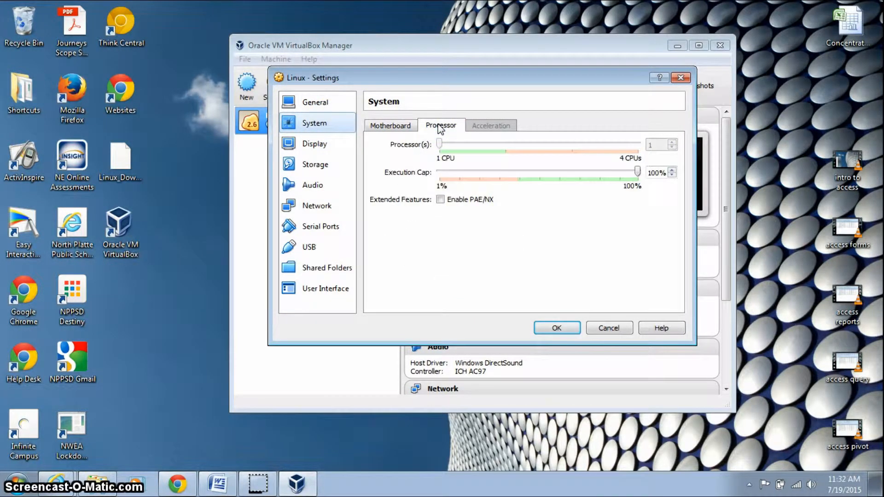
pyautogui.click(441, 200)
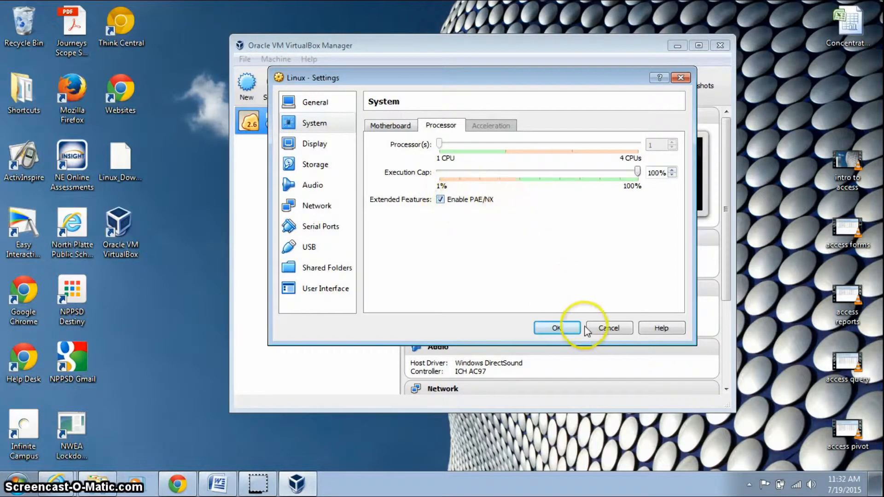
pyautogui.click(560, 327)
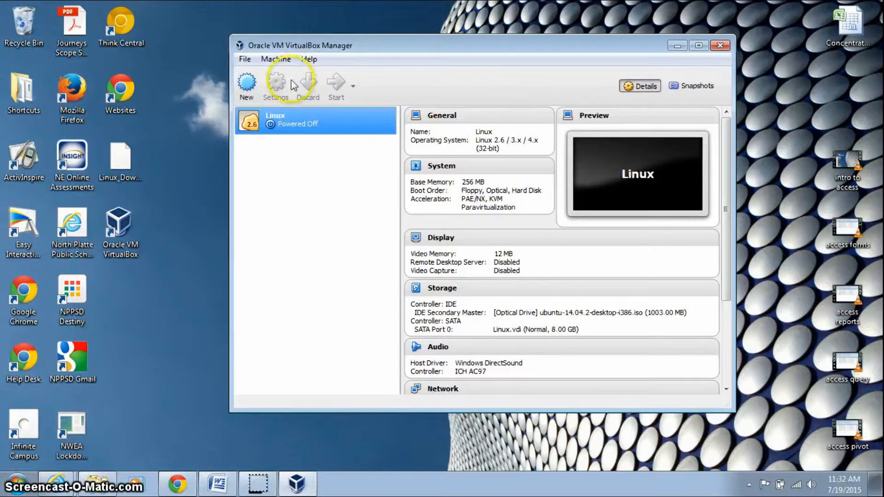
# Start the Linux VM again.
pyautogui.rightClick(350, 129)
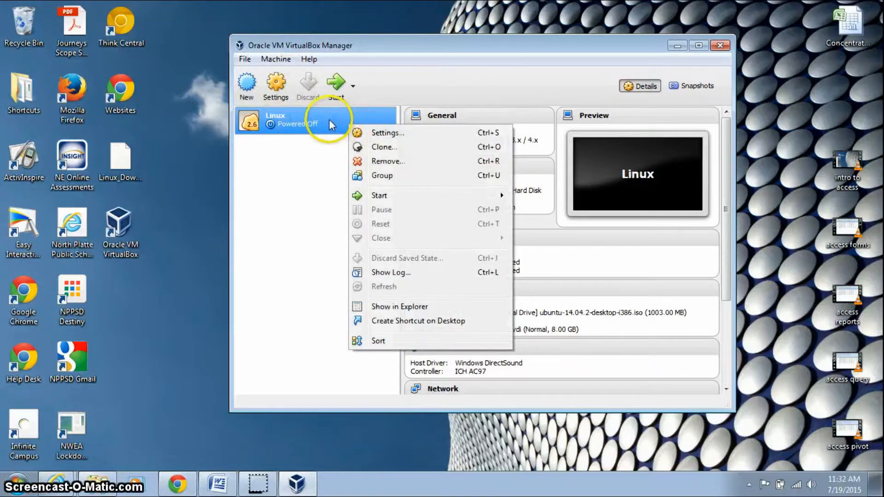
pyautogui.click(330, 122)
pyautogui.click(332, 83)
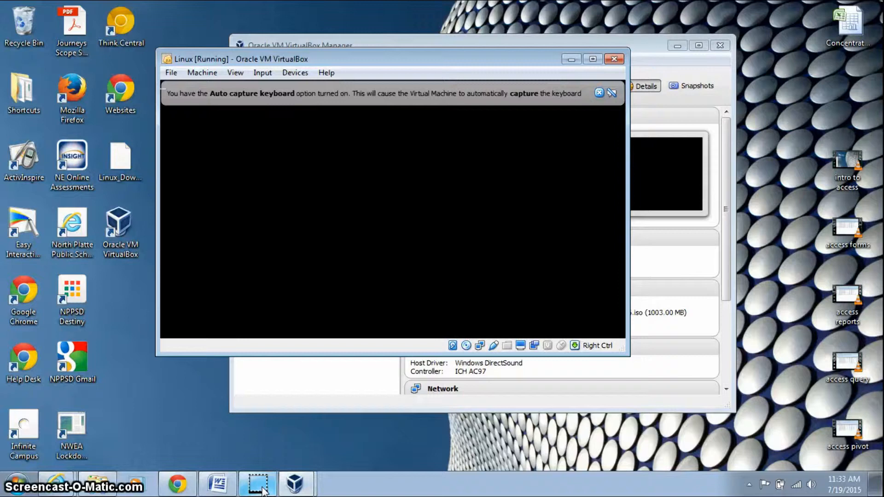
# Wait while the VM boots from the Ubuntu ISO toward the Welcome screen.
pyautogui.moveTo(262, 492)
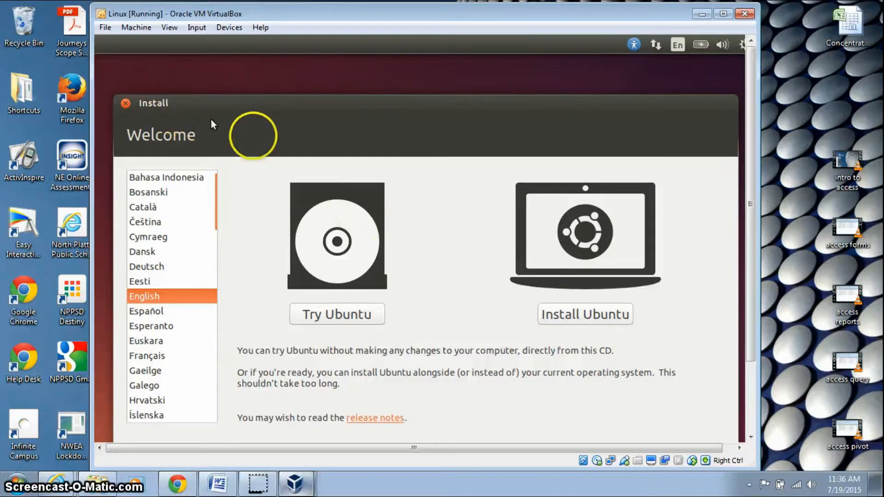
# Scroll down the VM window and choose Try Ubuntu to run the live desktop.
pyautogui.moveTo(752, 201); pyautogui.dragTo(774, 235)
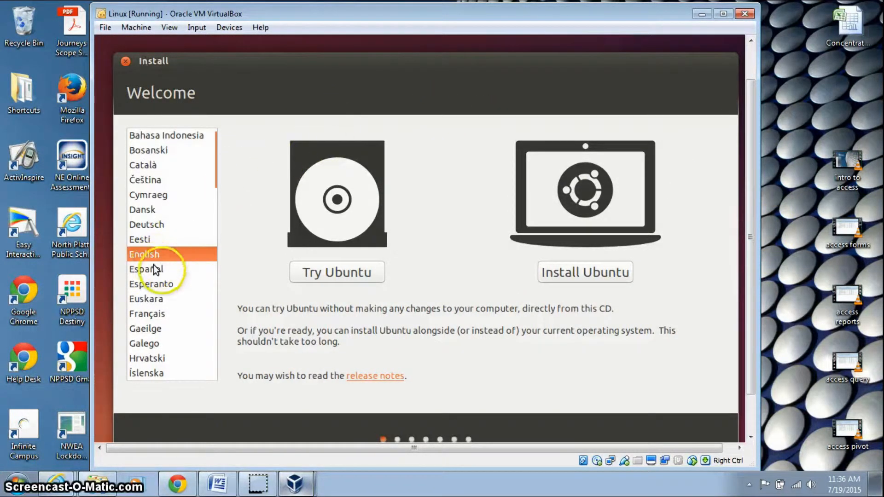
pyautogui.click(311, 276)
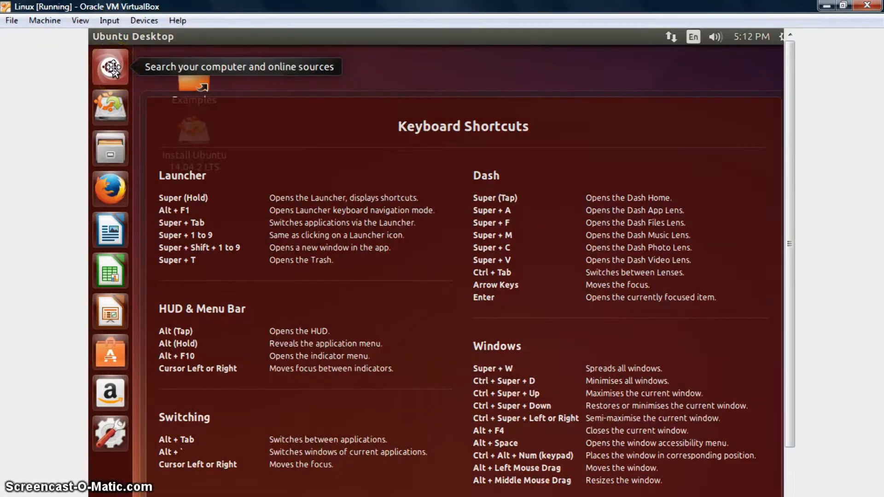
# Close the Keyboard Shortcuts overlay, click through the launcher's LibreOffice icons, and open the Dash.
pyautogui.click(113, 69)
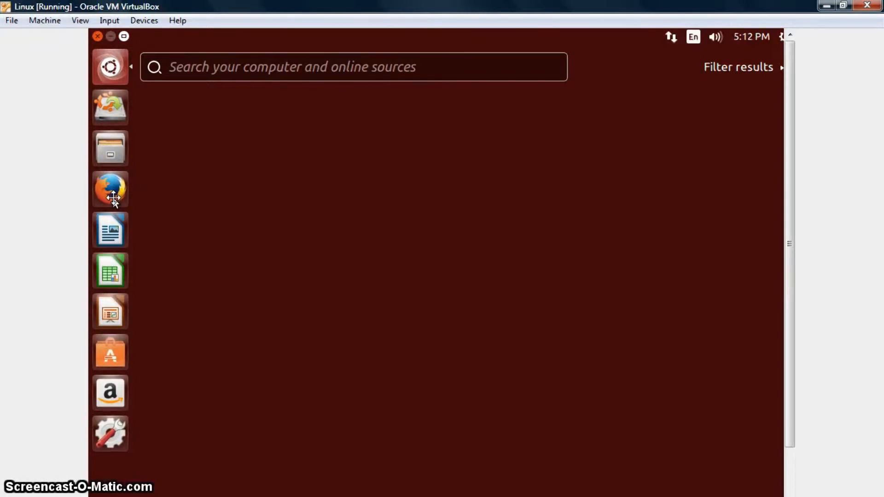
pyautogui.click(115, 233)
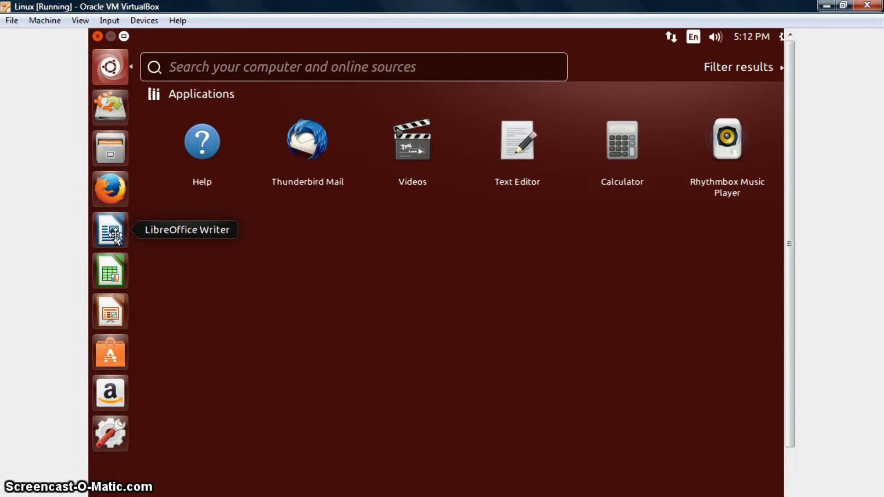
pyautogui.click(113, 272)
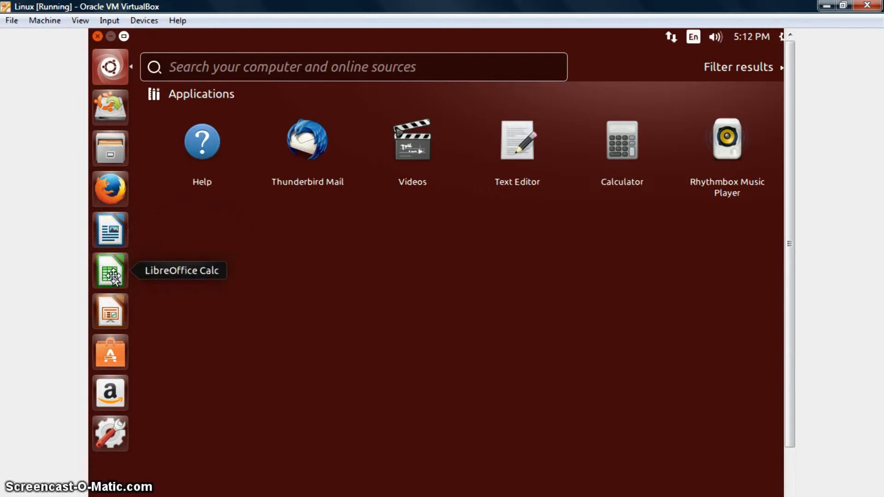
pyautogui.click(110, 313)
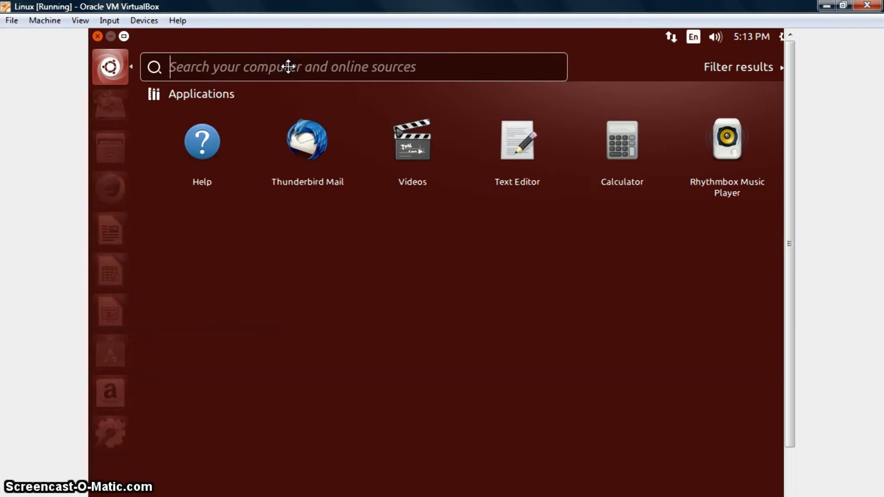
# Search the Dash for Terminal, pin it to the launcher, and launch it from the results.
pyautogui.click(288, 67)
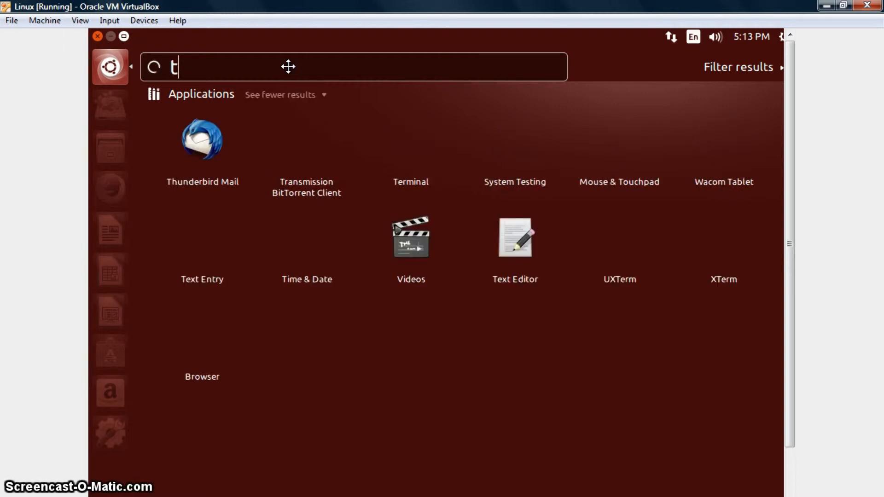
pyautogui.write('er')
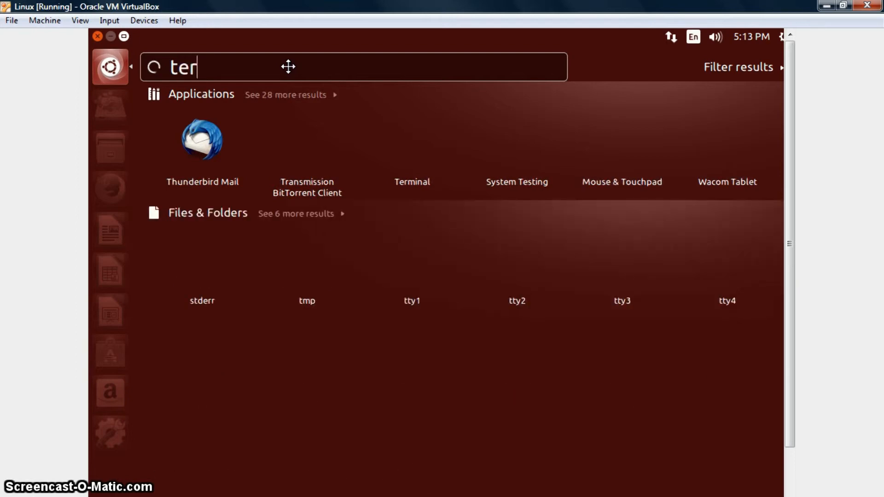
pyautogui.write('minal')
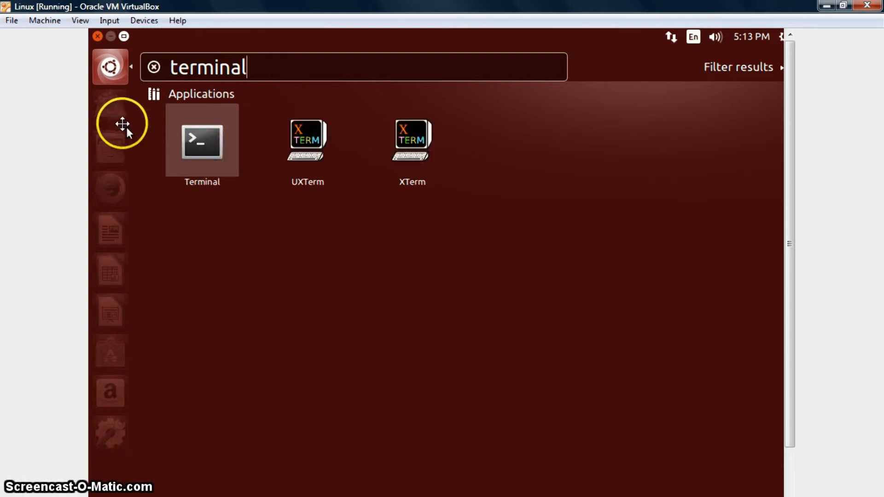
pyautogui.moveTo(117, 124)
pyautogui.mouseDown()
pyautogui.moveTo(107, 113)
pyautogui.moveTo(113, 121)
pyautogui.mouseUp()
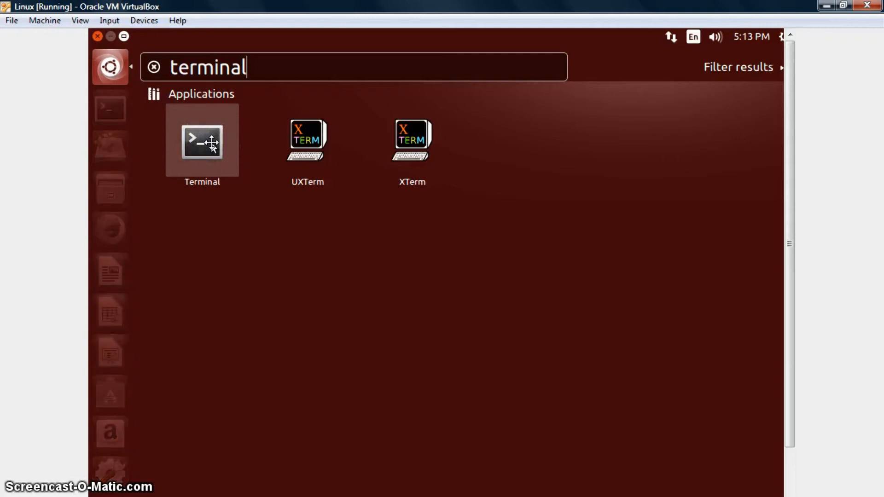
pyautogui.click(211, 142)
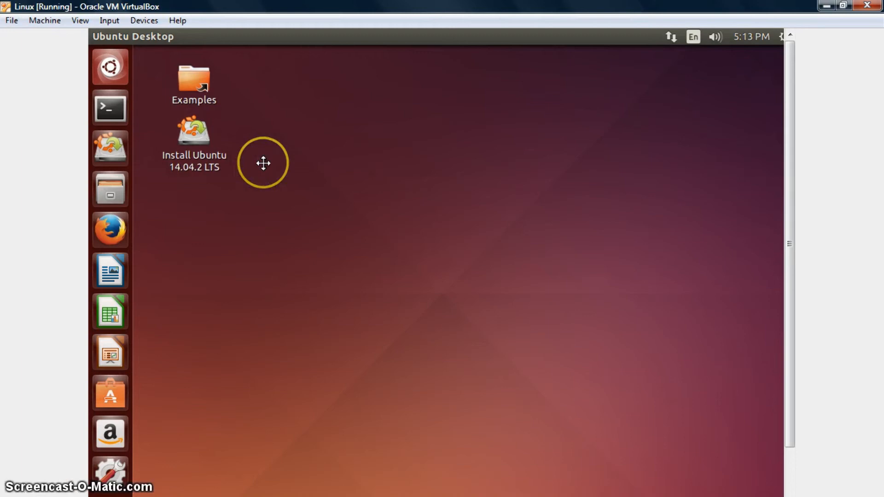
# Open a Terminal window from the launcher and focus it at the shell prompt.
pyautogui.click(112, 109)
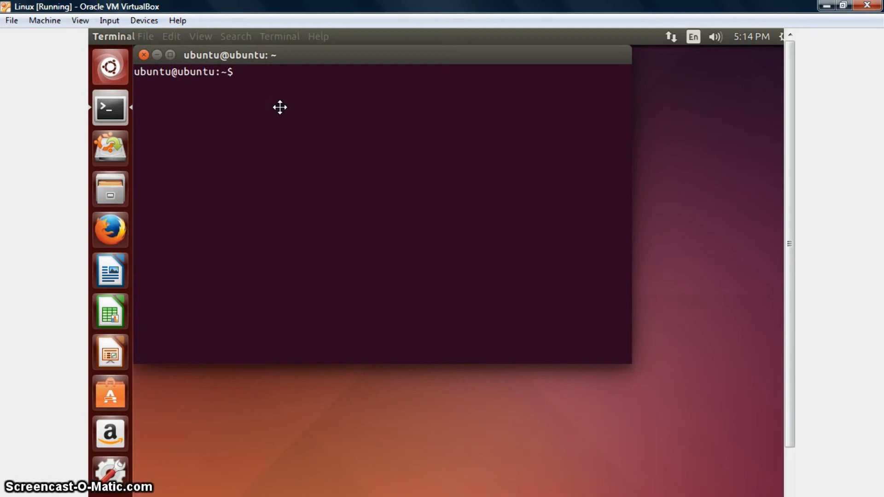
pyautogui.click(284, 141)
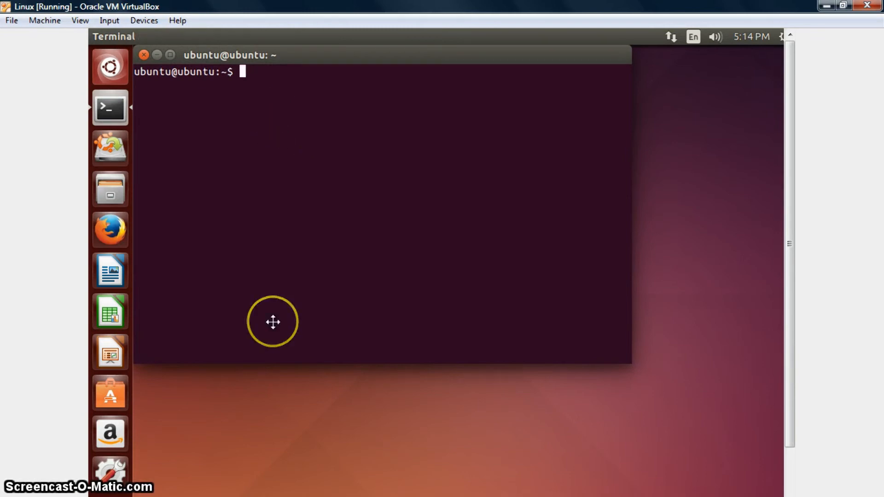